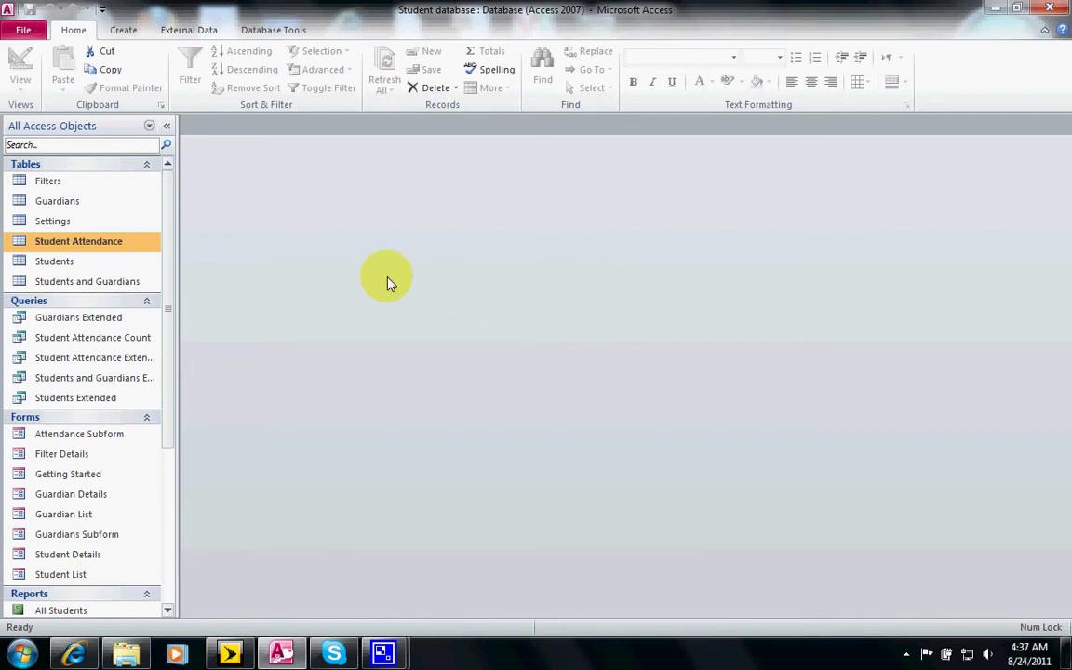
- Open the Student Attendance table and place the cursor in the first record's Status field
right_click(138, 248)
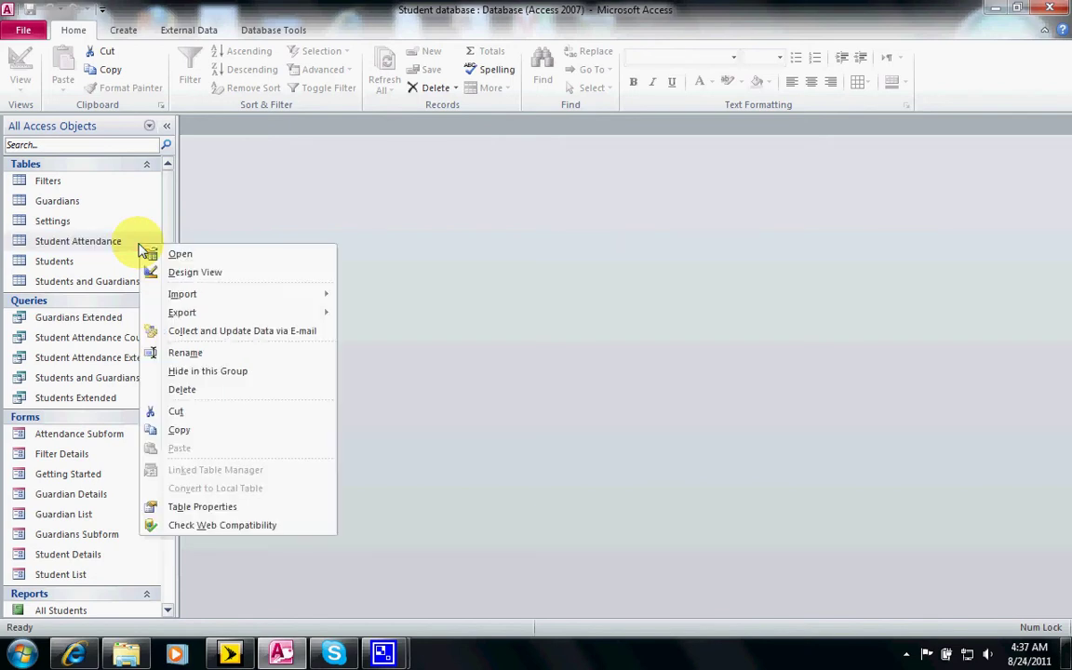
click(155, 249)
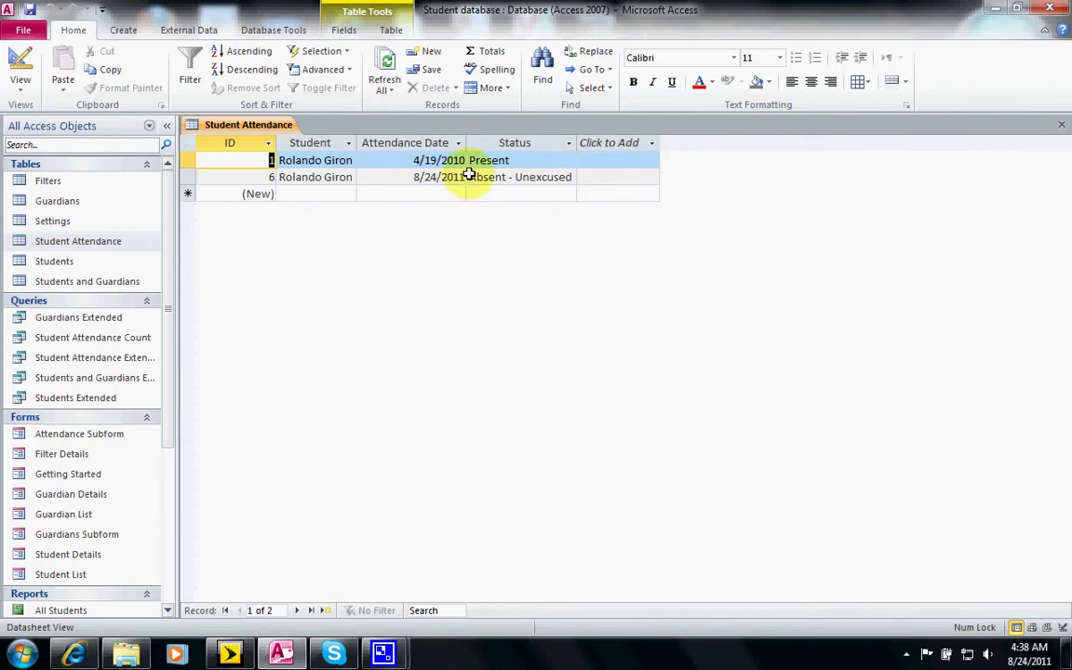
click(498, 144)
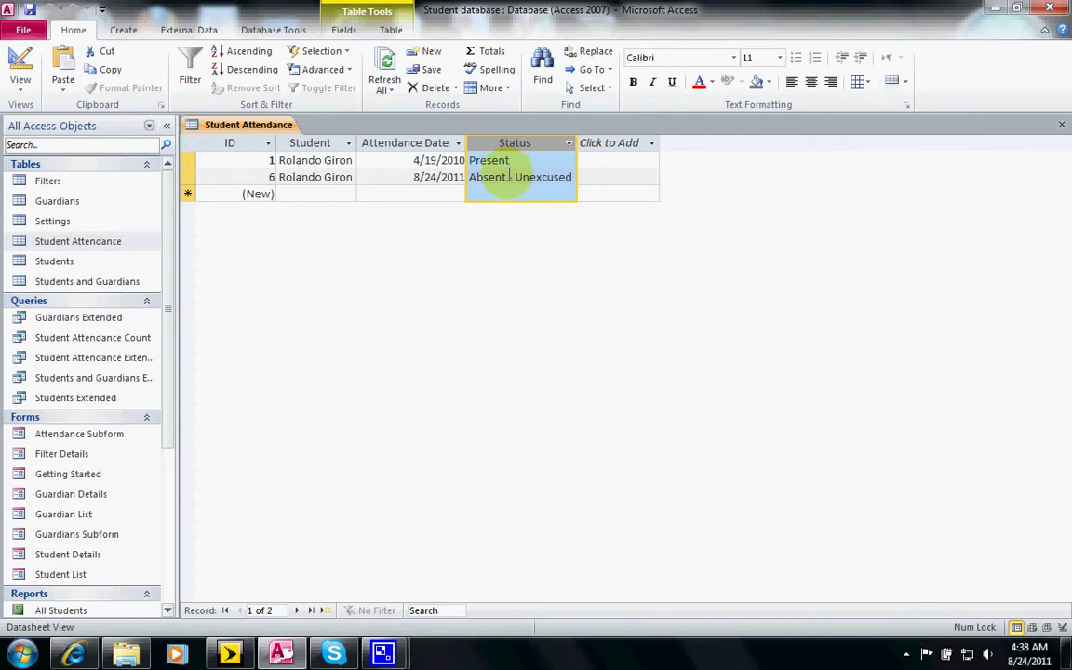
click(516, 160)
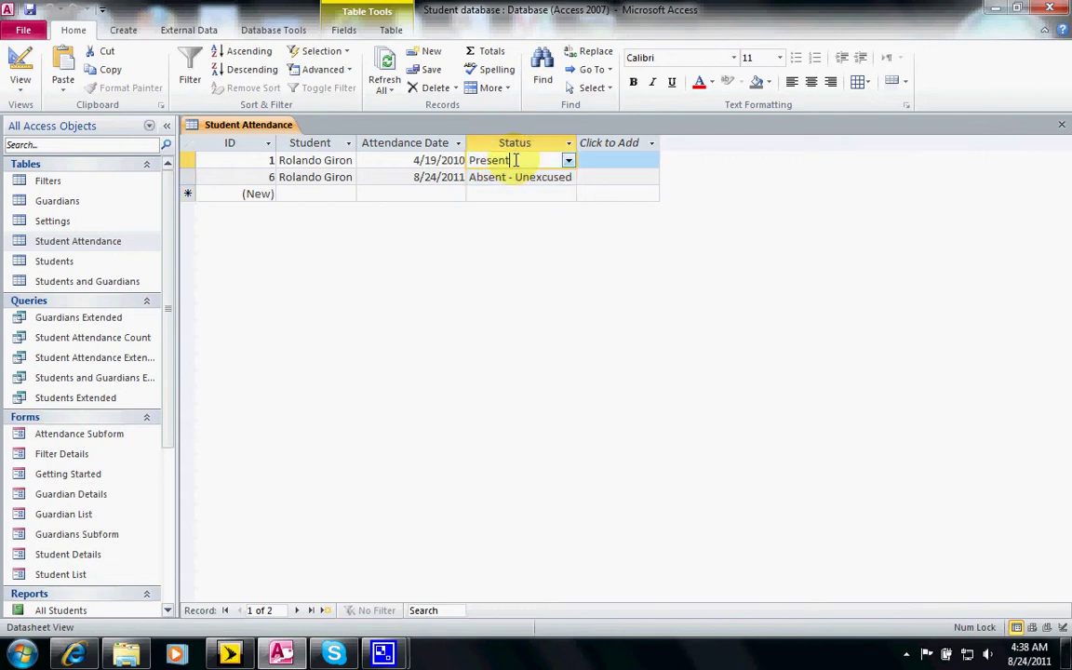
click(513, 177)
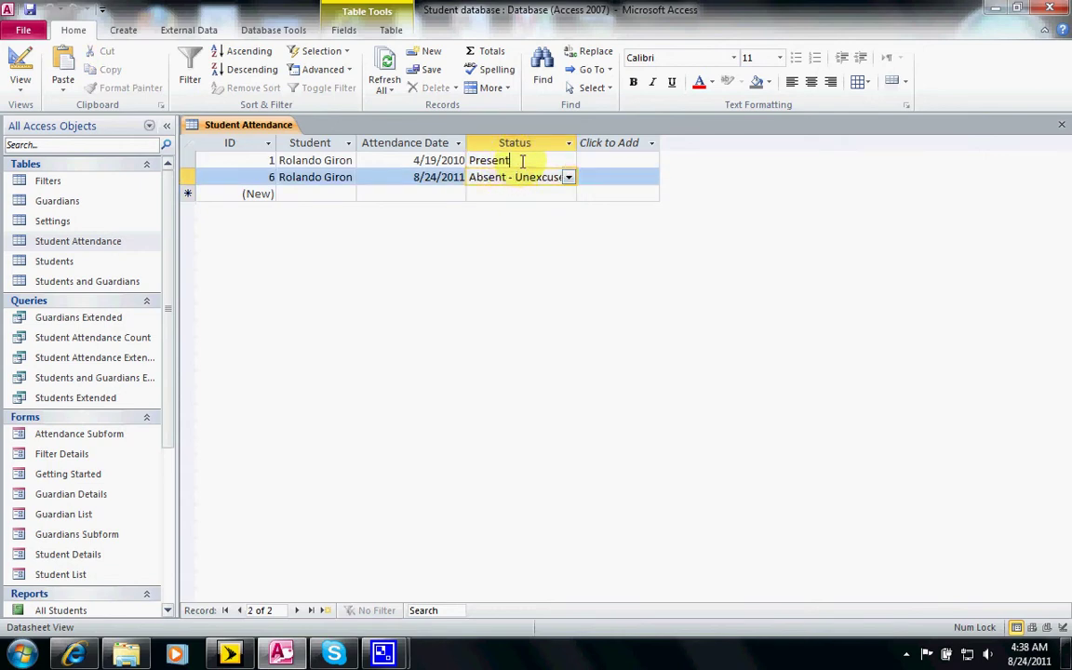
click(522, 160)
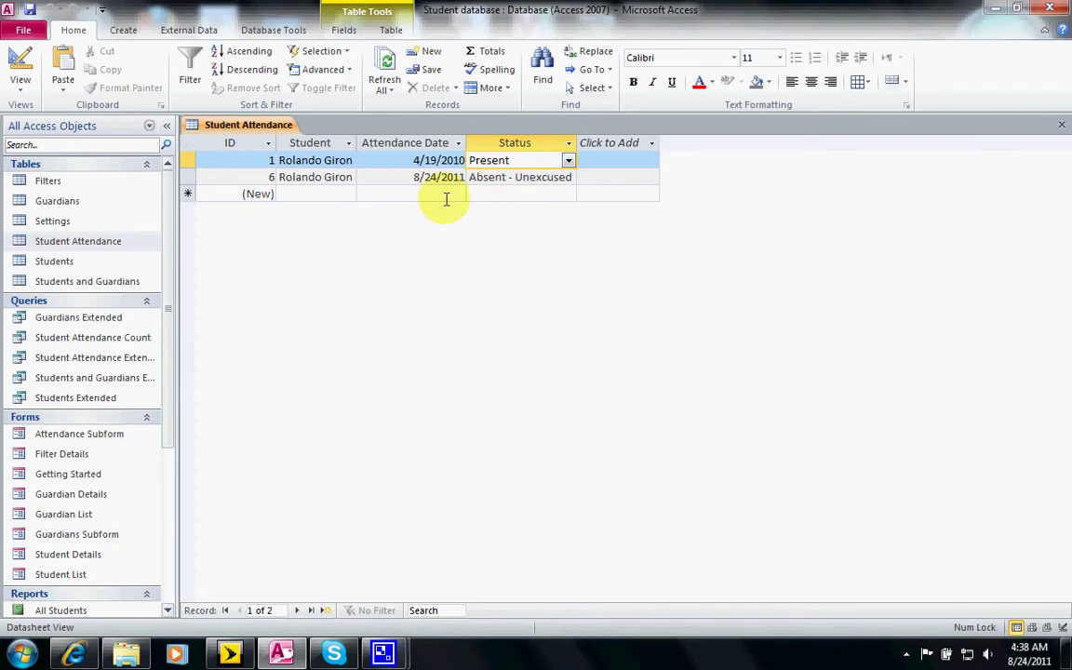
- Filter the Status column to only the Absent - Unexcused records, excluding Present and blank entries
click(190, 74)
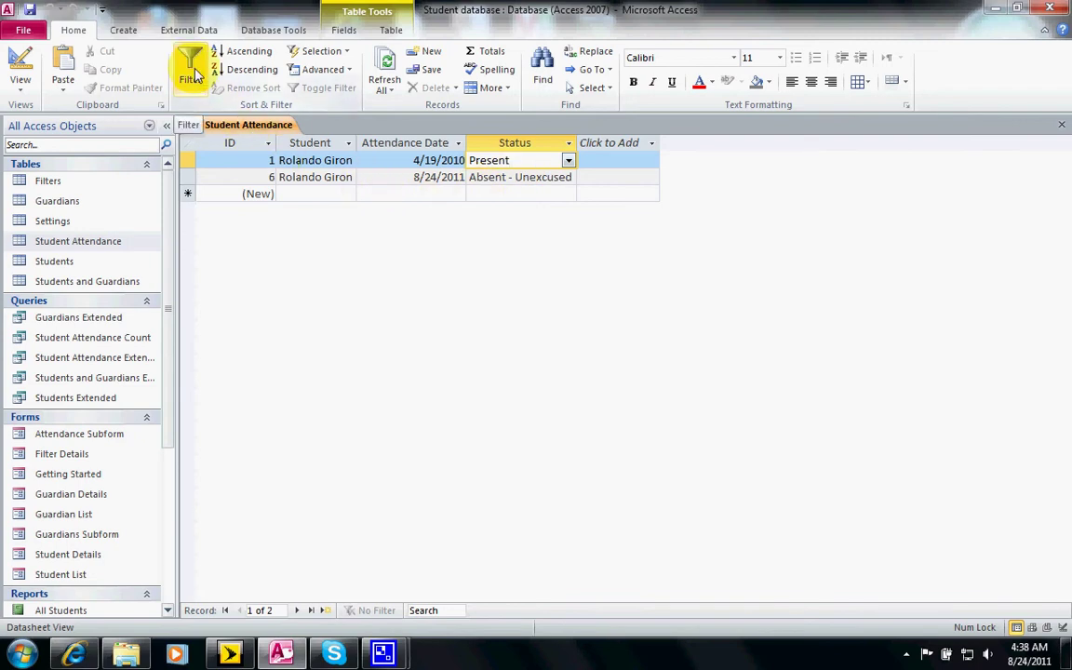
click(196, 77)
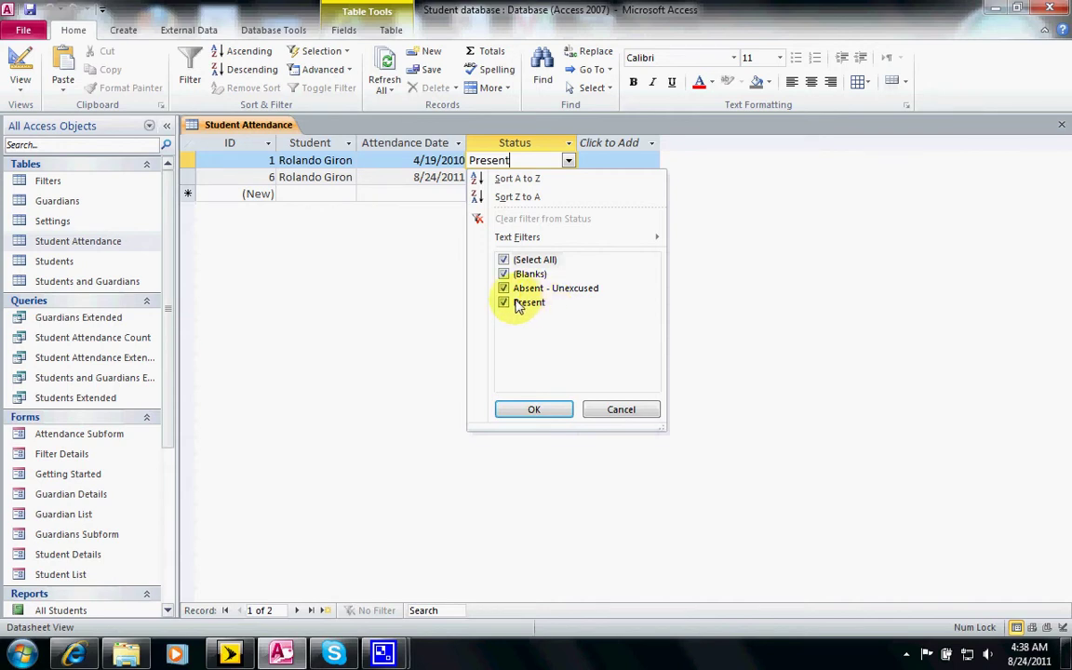
click(505, 303)
click(505, 274)
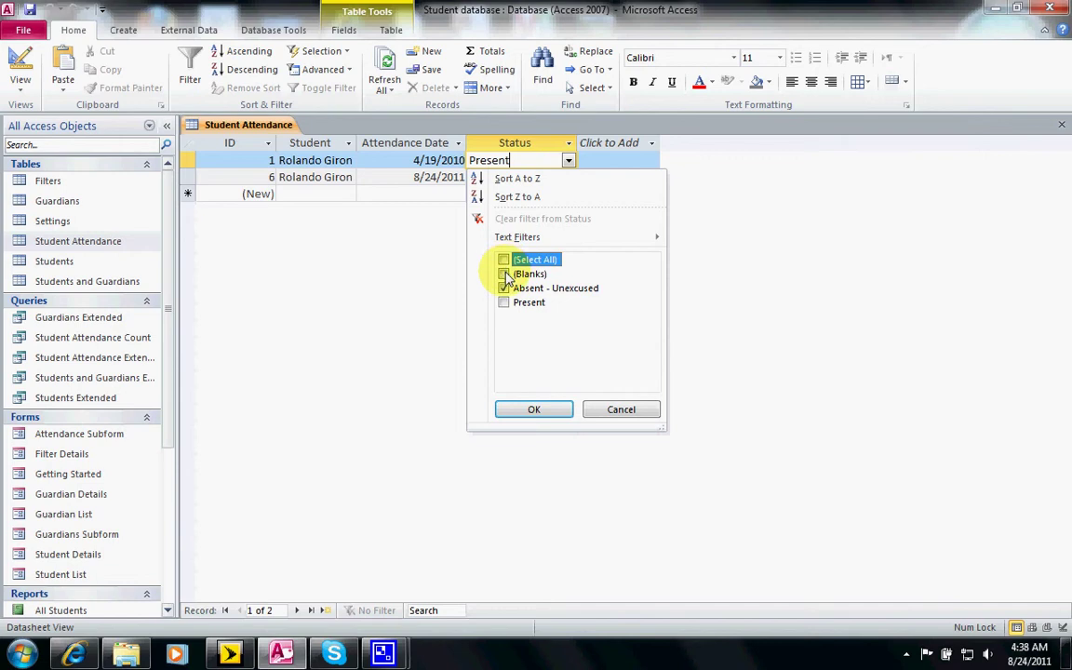
click(551, 410)
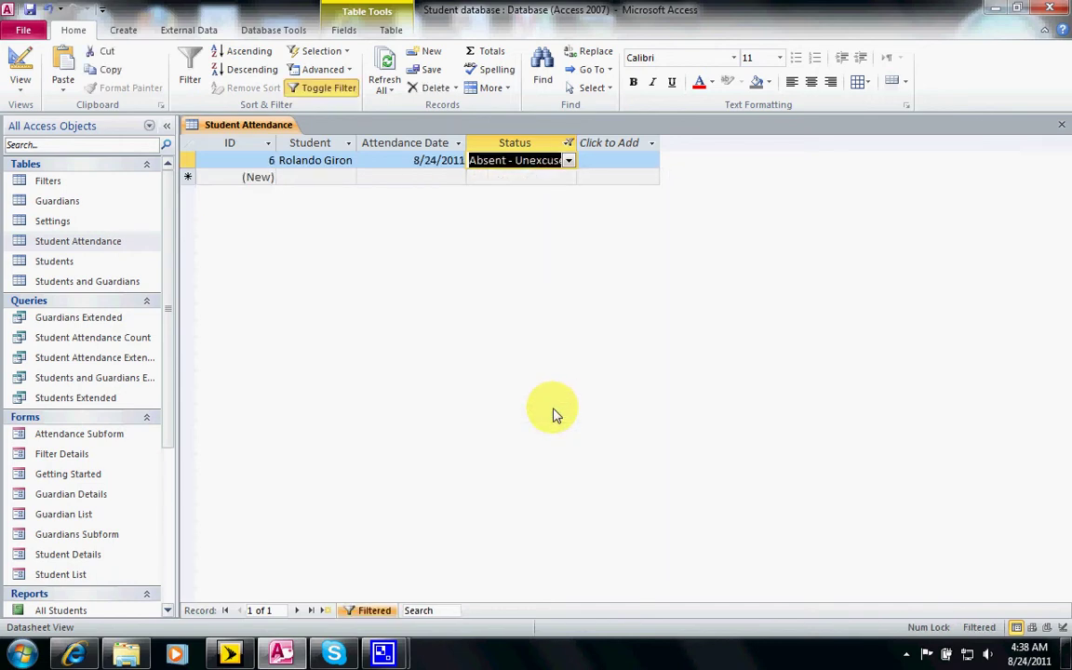
- Change the Status column's filter to Present only, apply it, and toggle the filter off
click(568, 144)
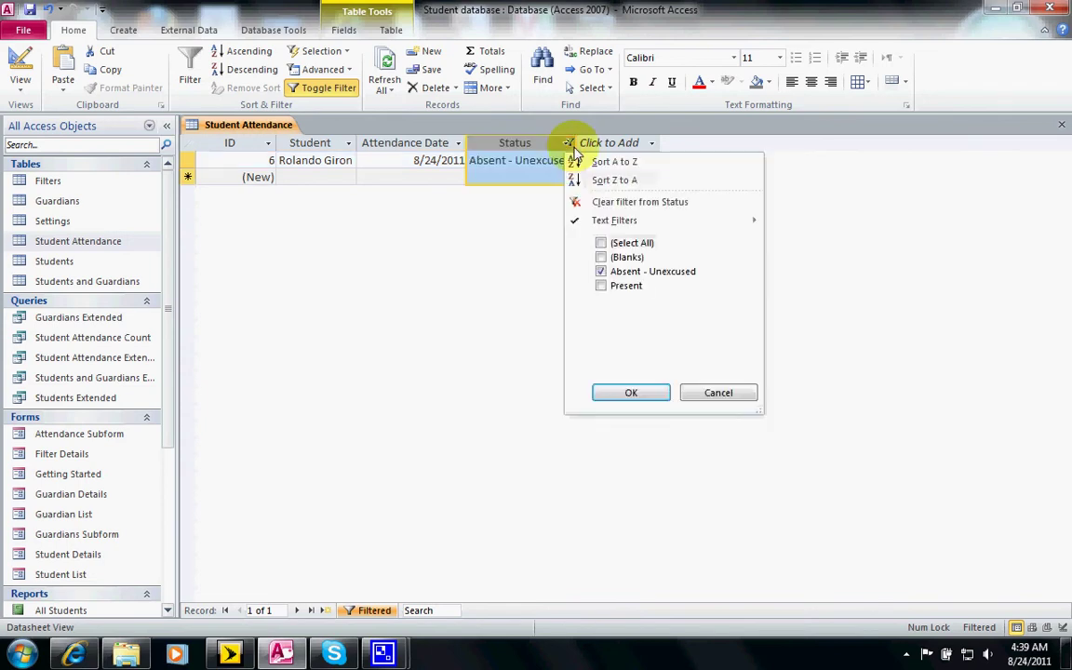
click(600, 284)
click(601, 271)
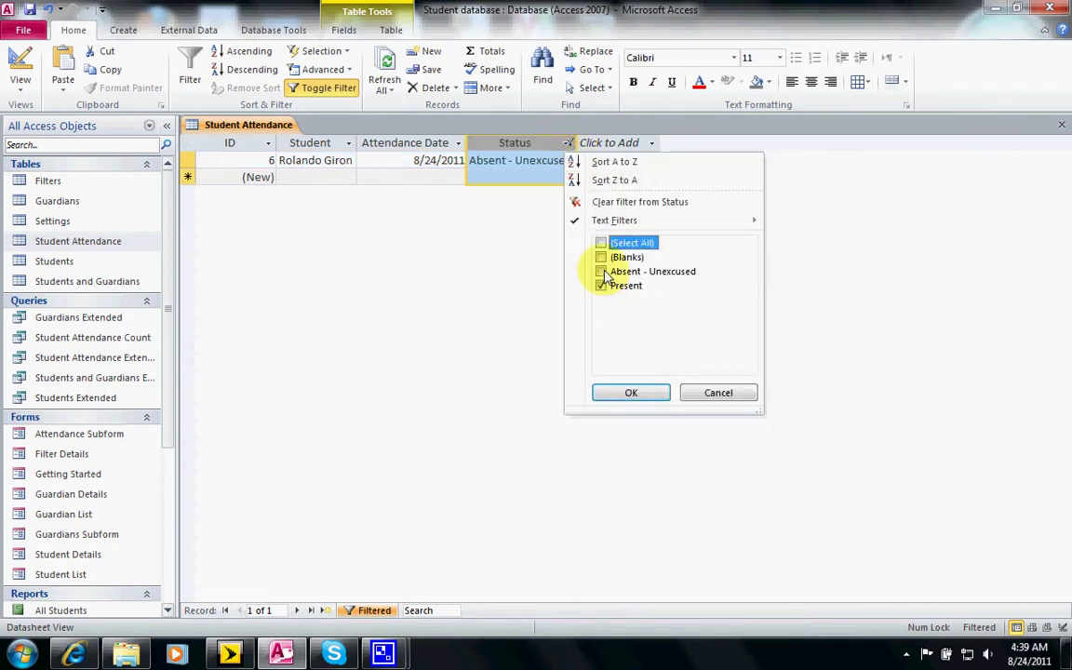
click(618, 394)
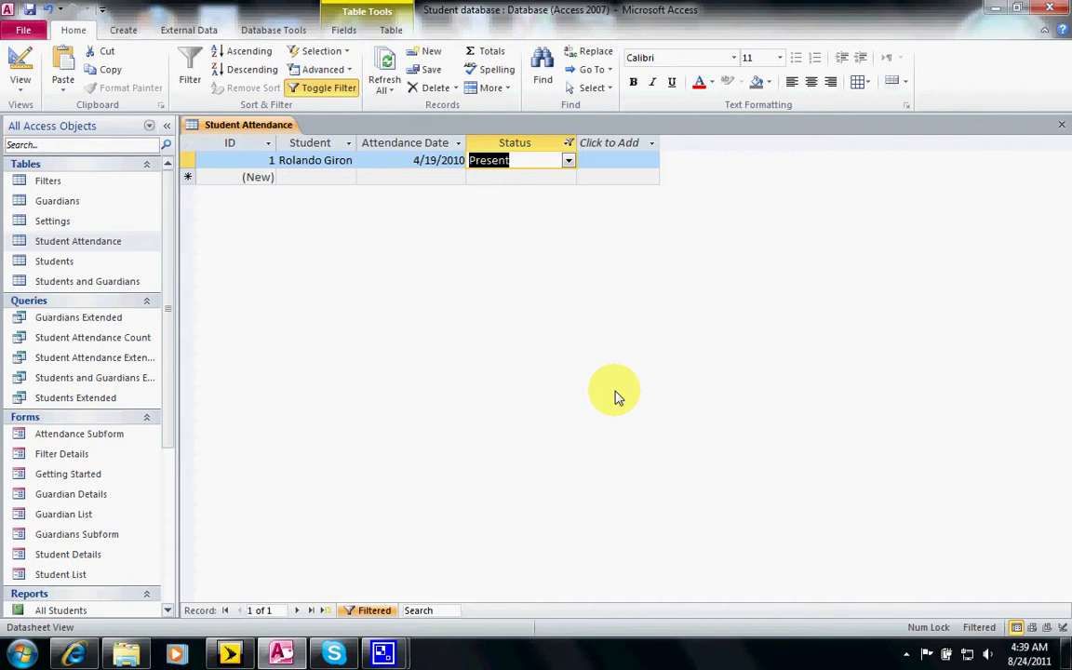
click(325, 88)
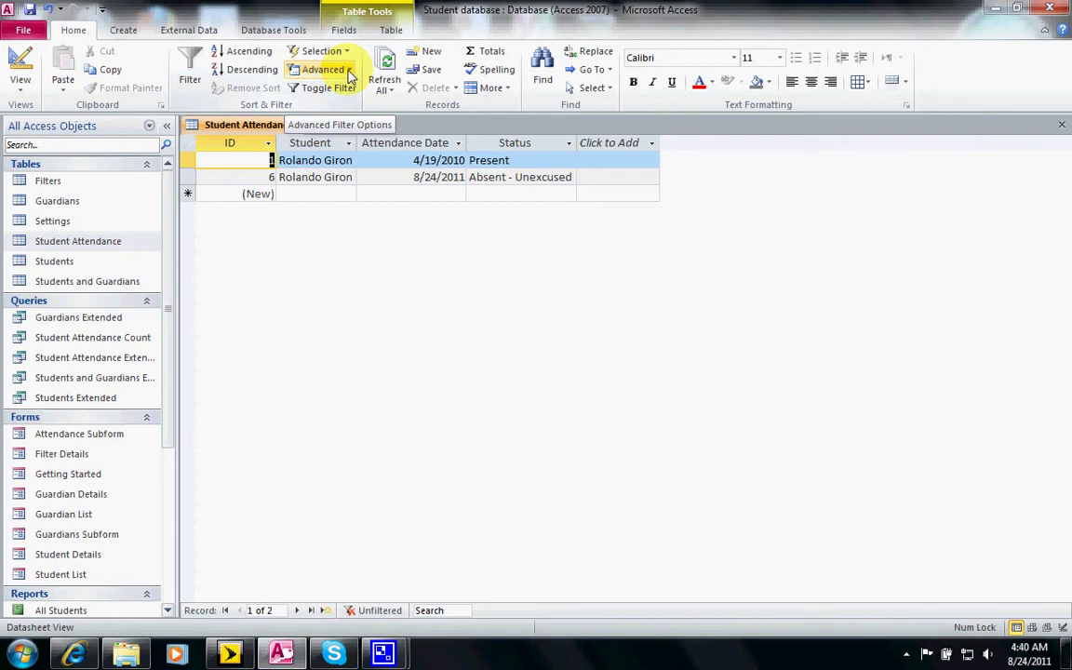
- Use Filter By Form to add Absent - Unexcused as an Or criterion for Status alongside Present, and apply the filter
click(349, 71)
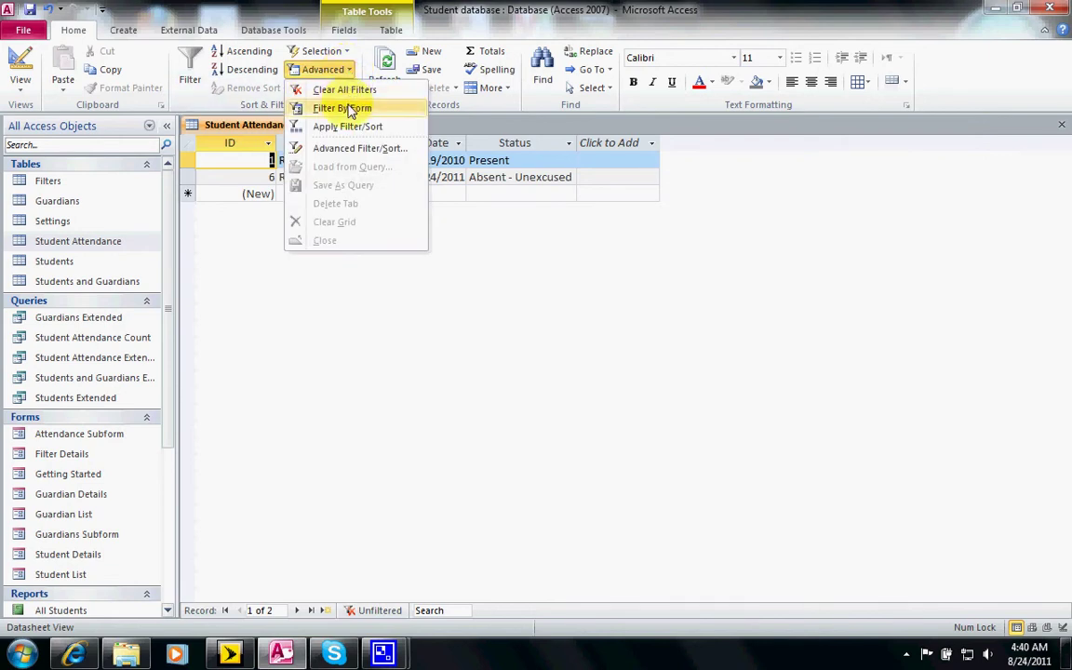
click(351, 112)
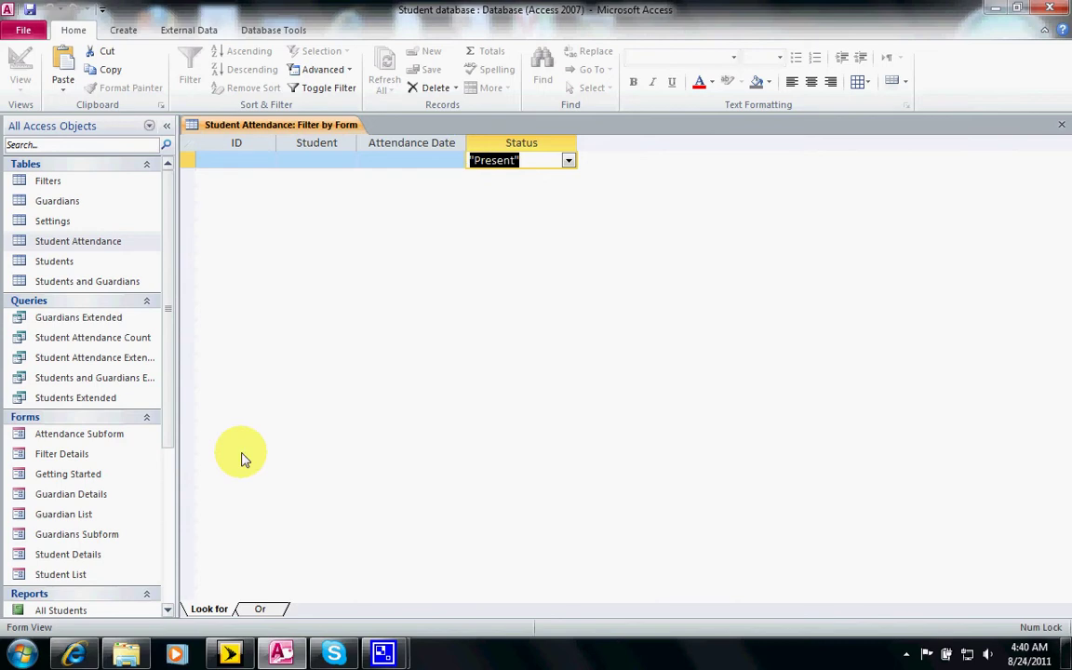
click(261, 610)
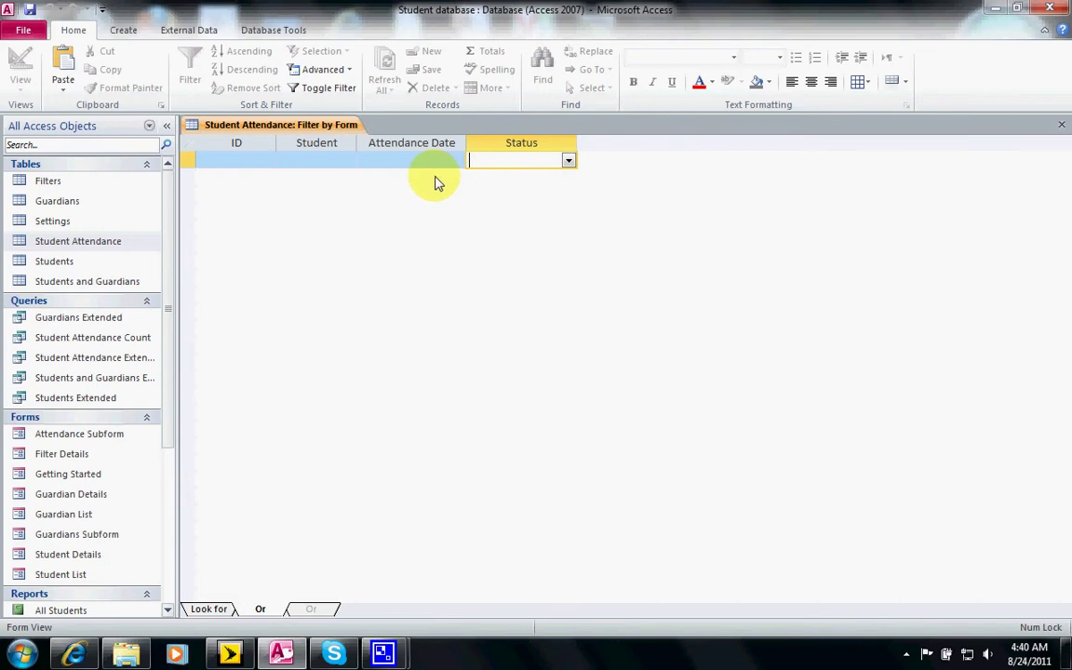
click(569, 161)
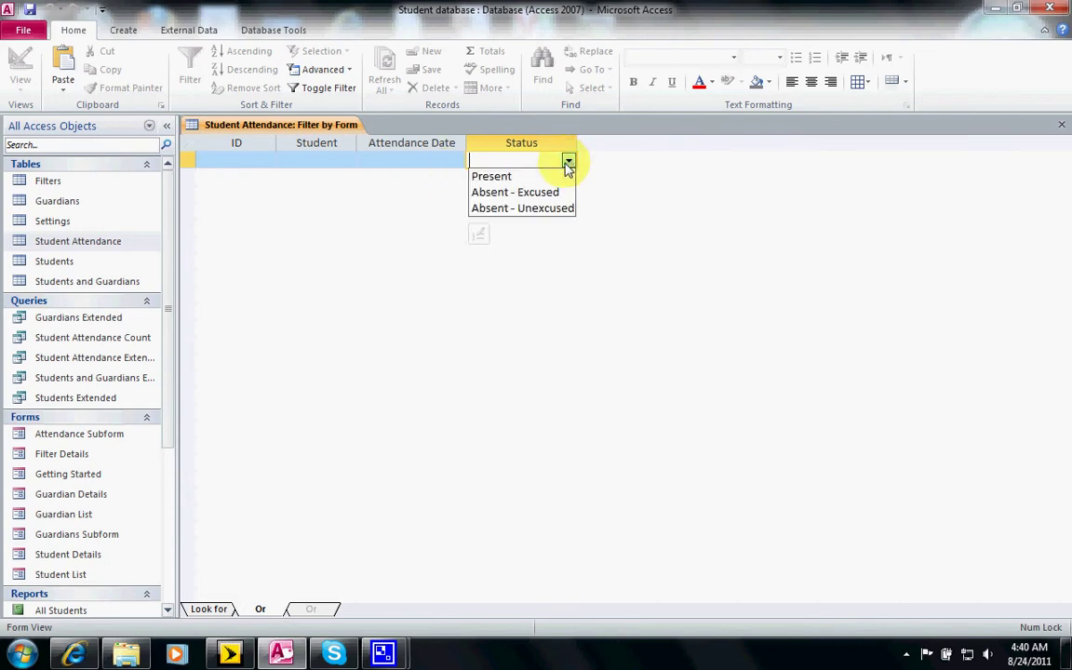
click(545, 208)
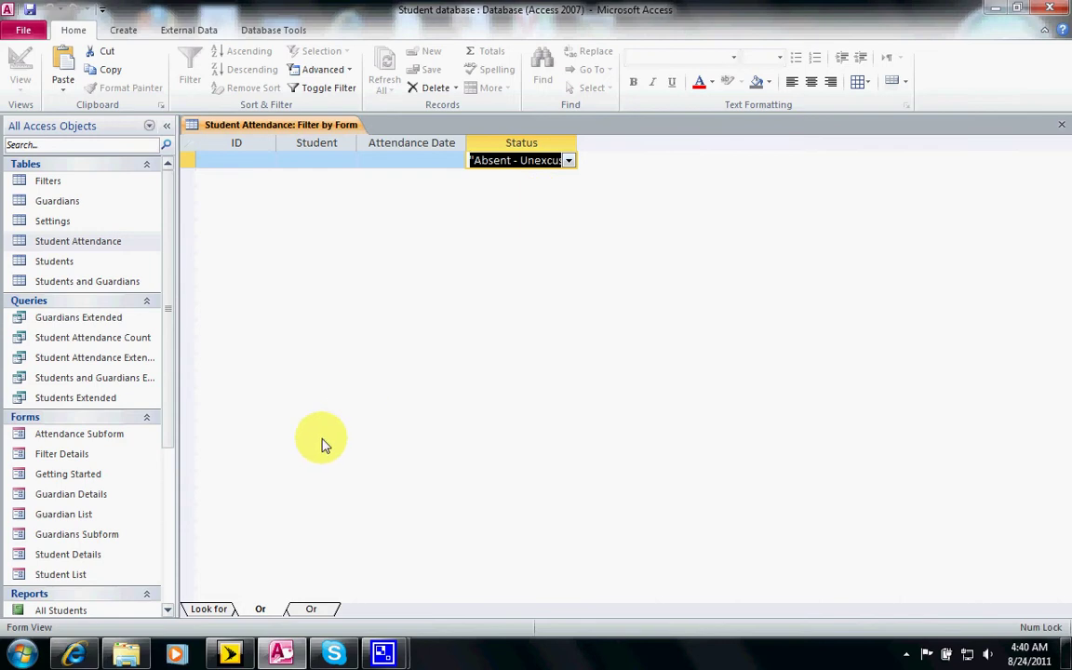
click(212, 609)
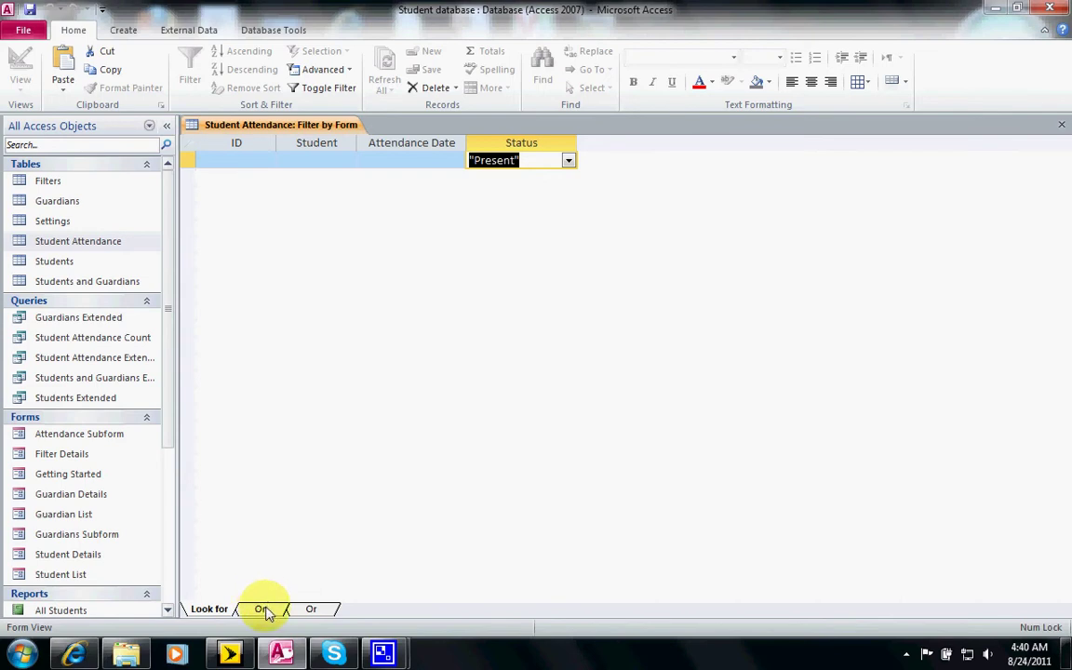
click(261, 609)
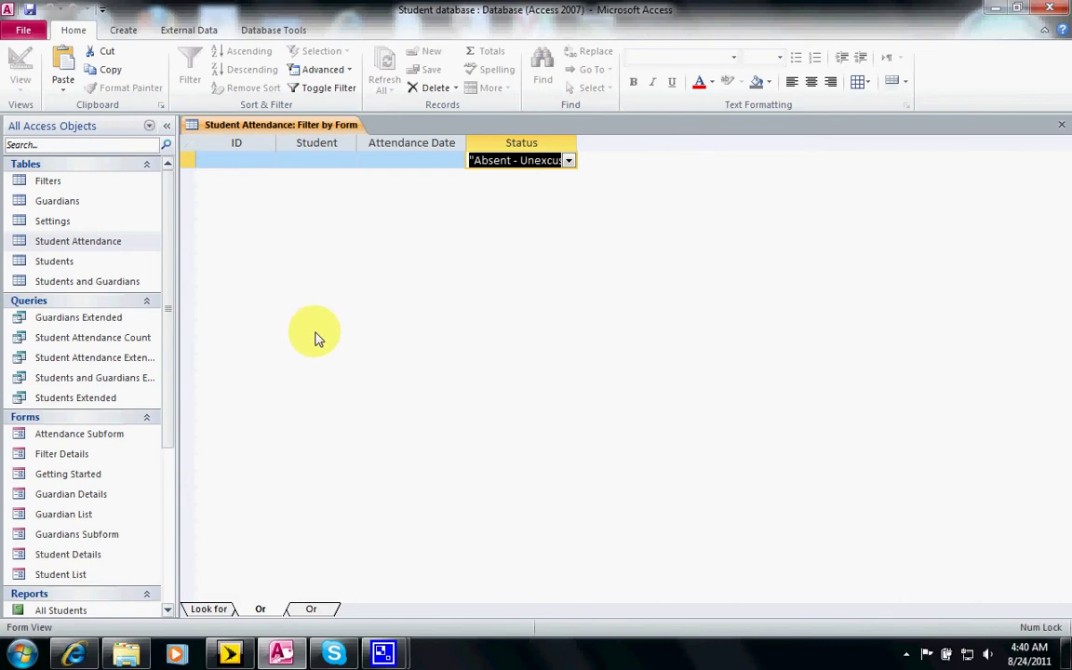
click(316, 71)
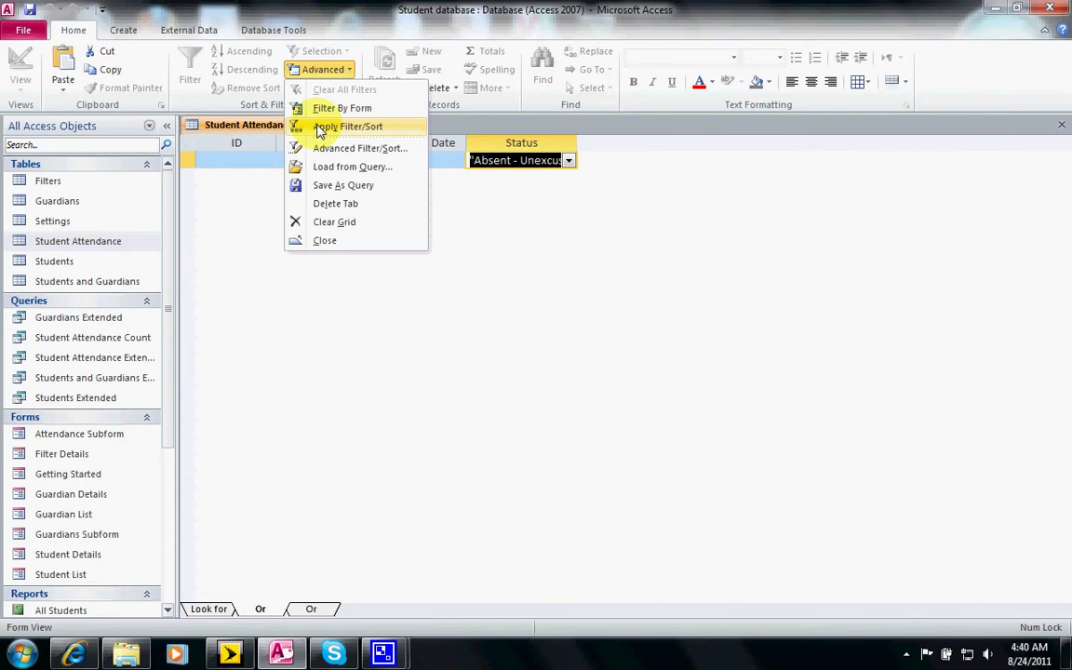
click(345, 127)
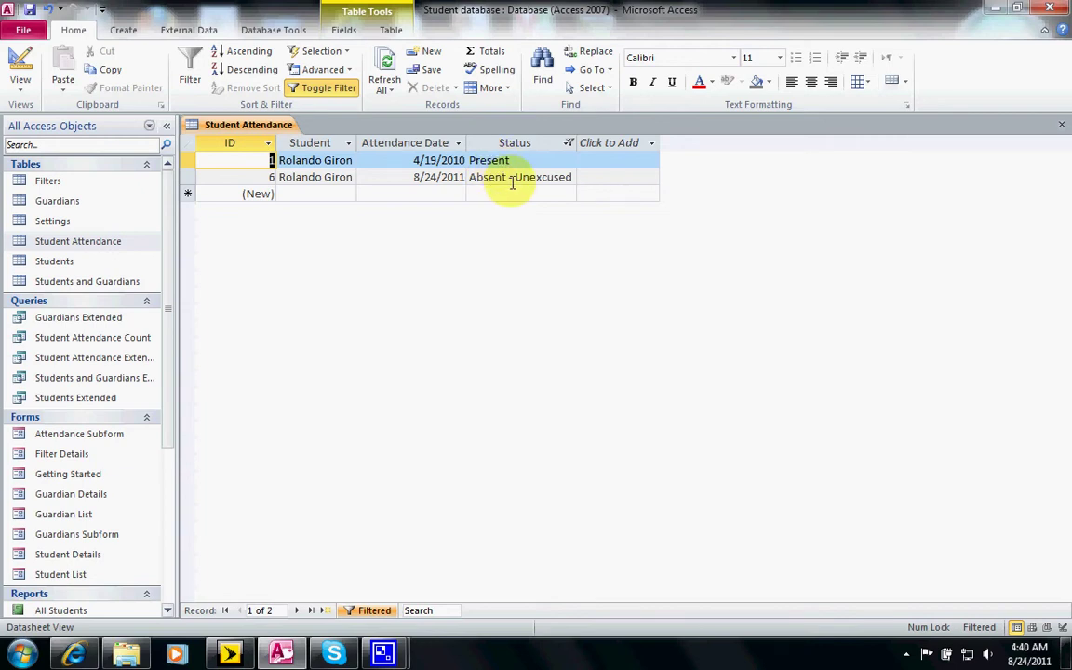
- Remove the Absent - Unexcused Or criterion in Filter By Form, apply the remaining Present filter, and toggle filtering off
click(341, 73)
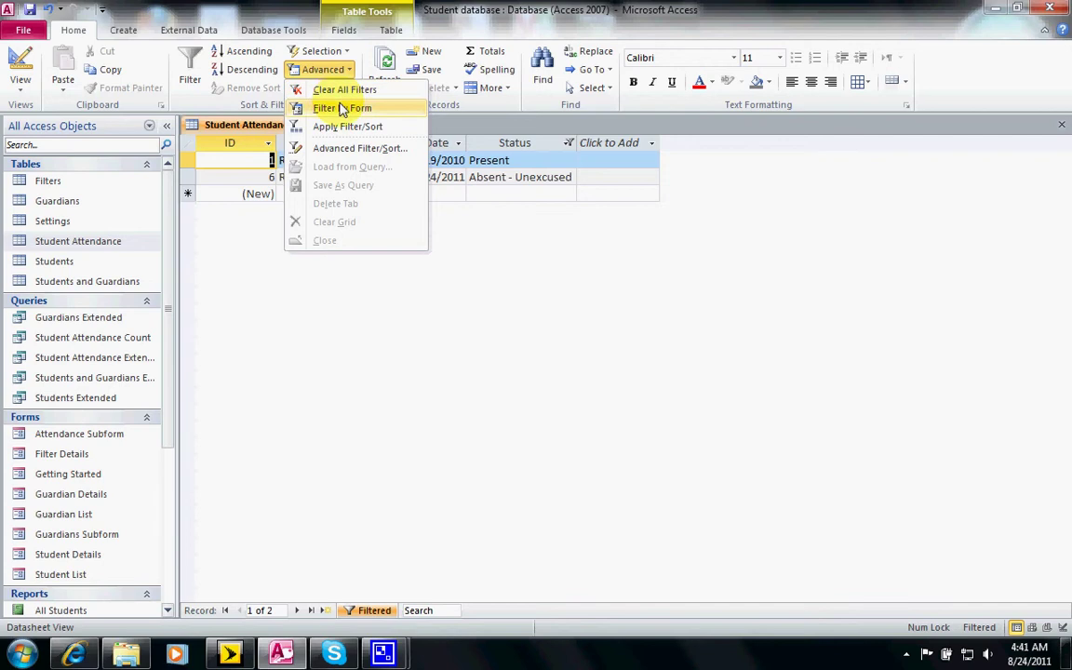
click(341, 108)
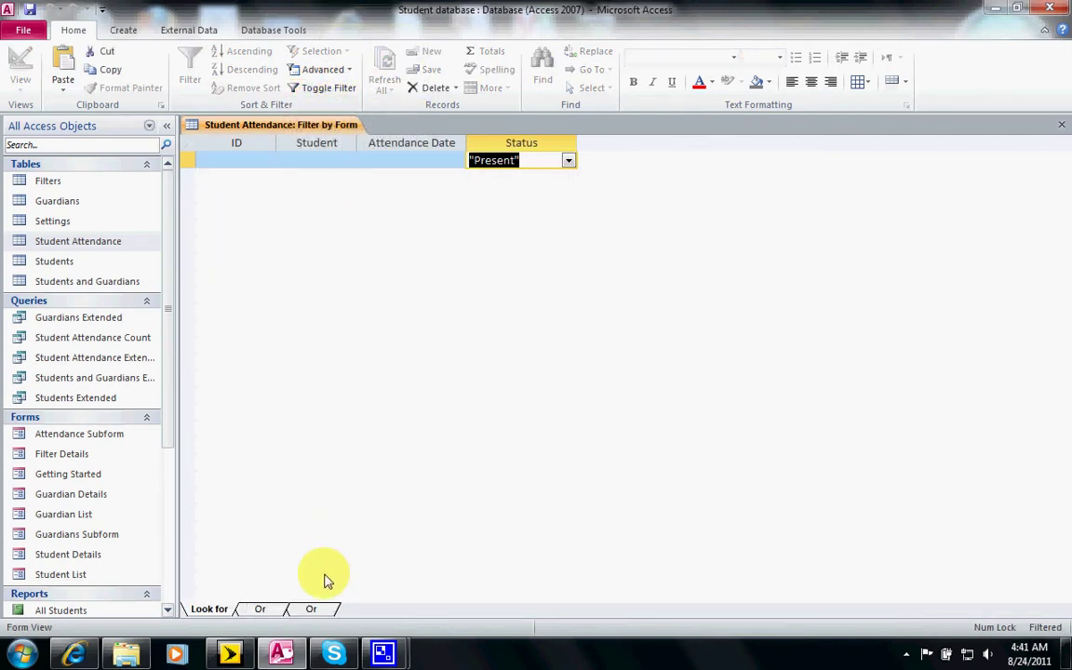
click(312, 610)
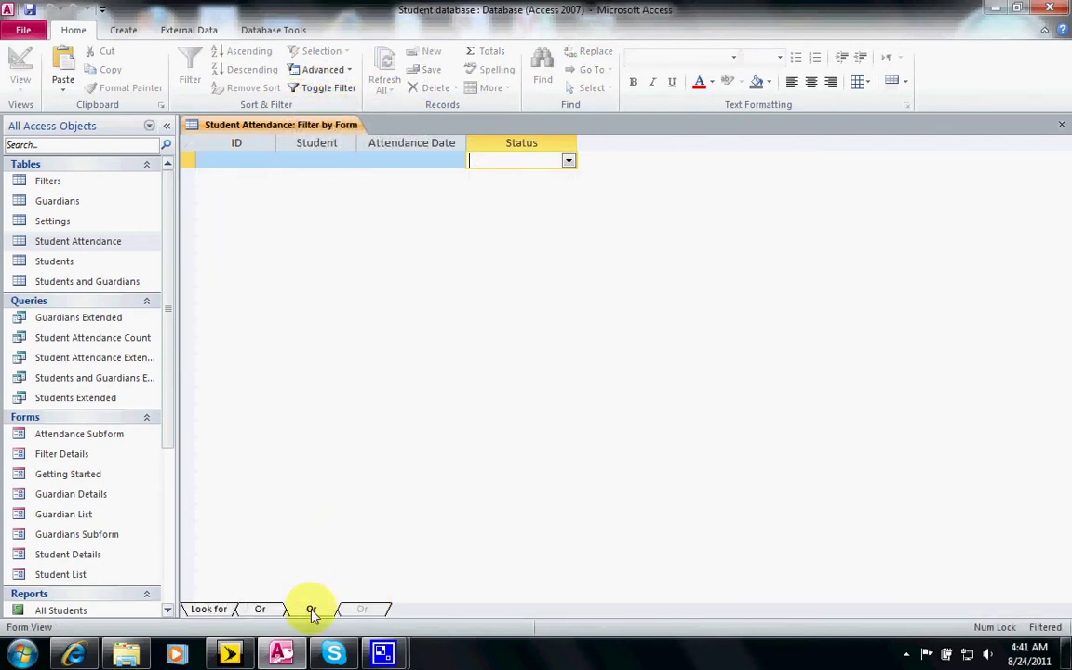
click(261, 612)
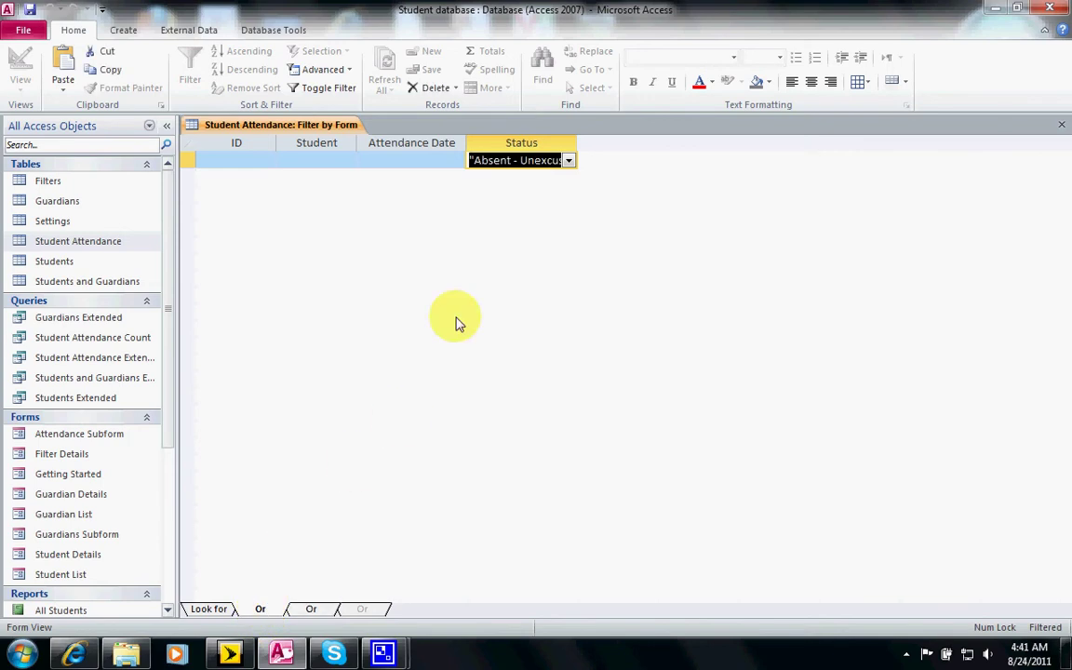
key(Delete)
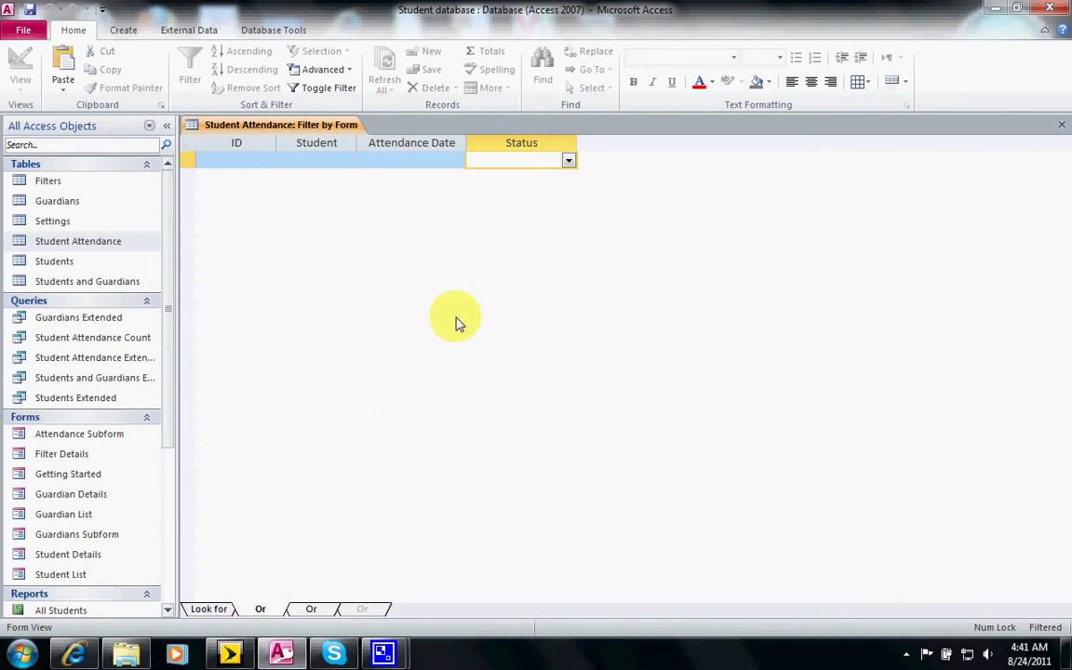
click(209, 610)
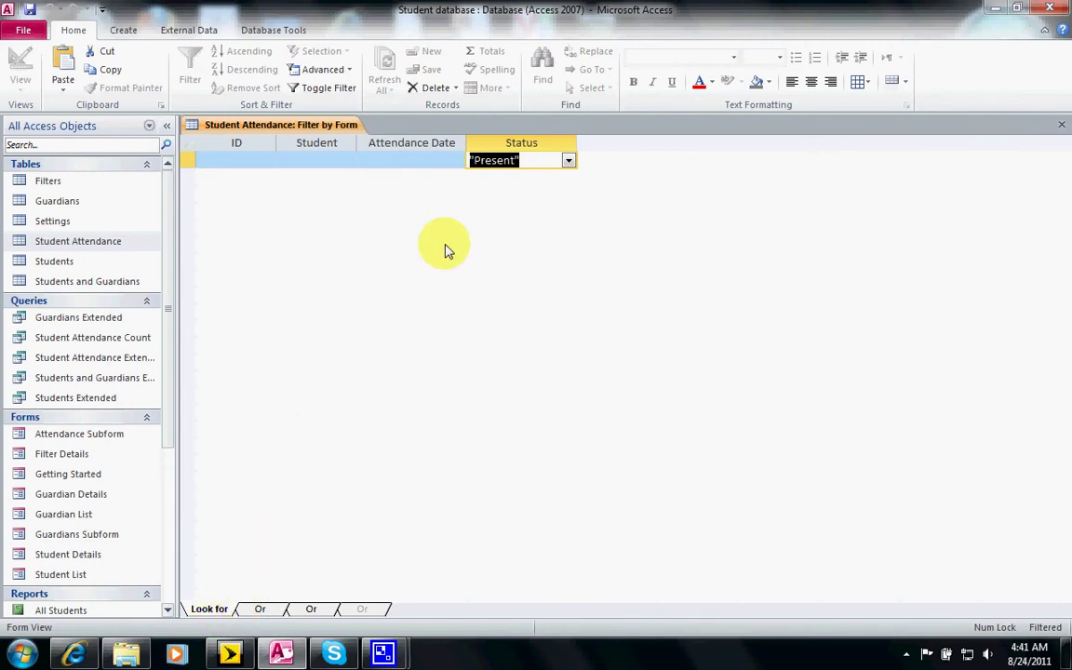
click(300, 78)
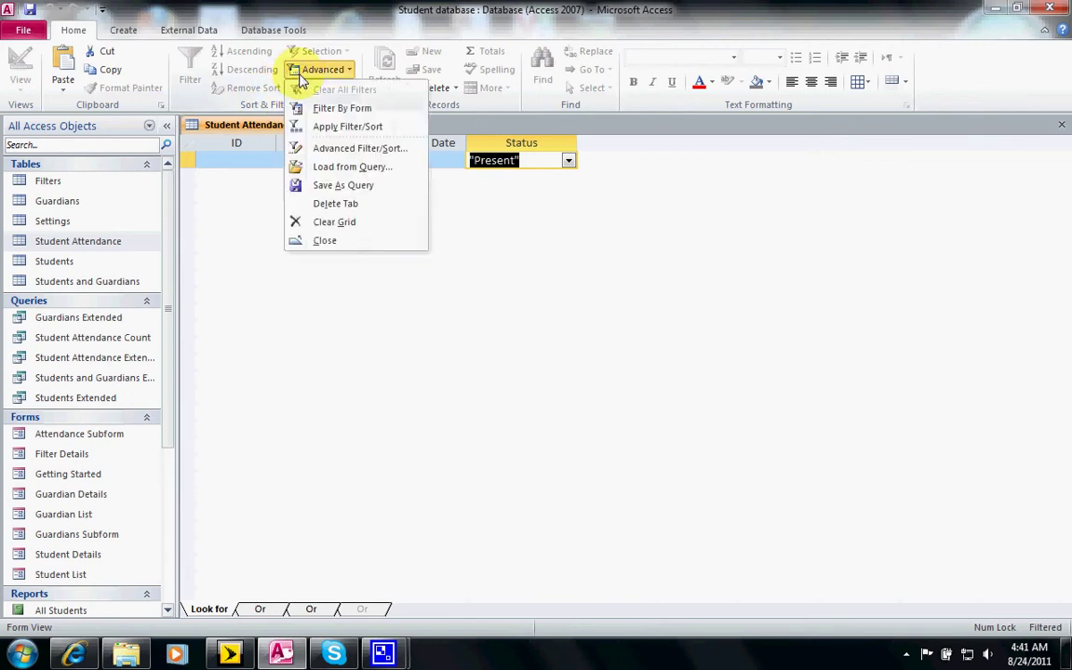
click(328, 126)
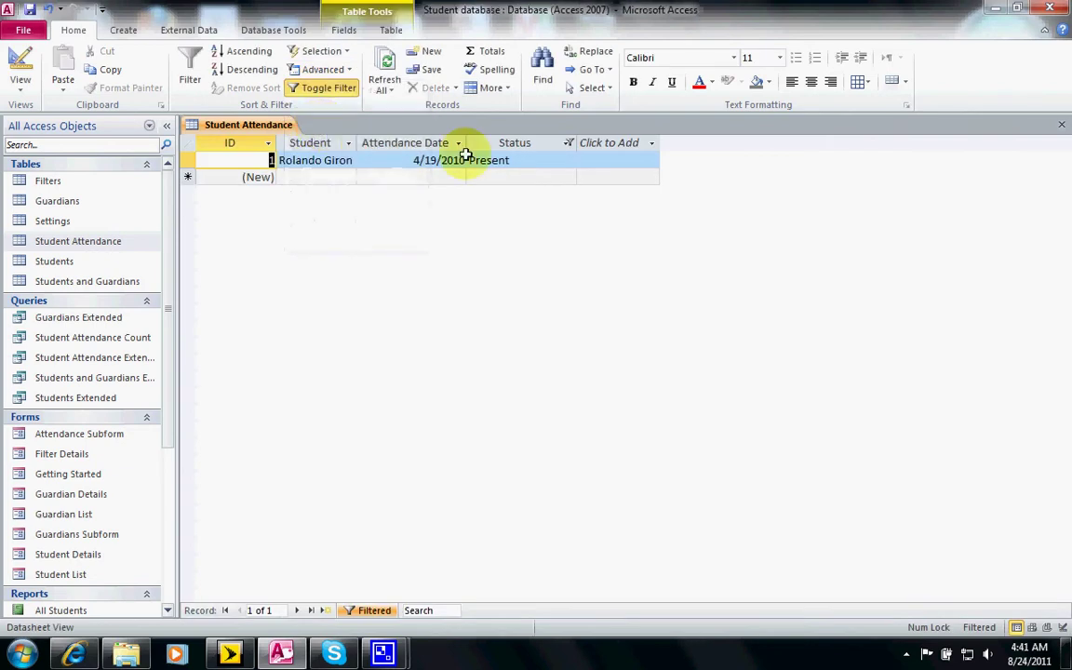
click(347, 94)
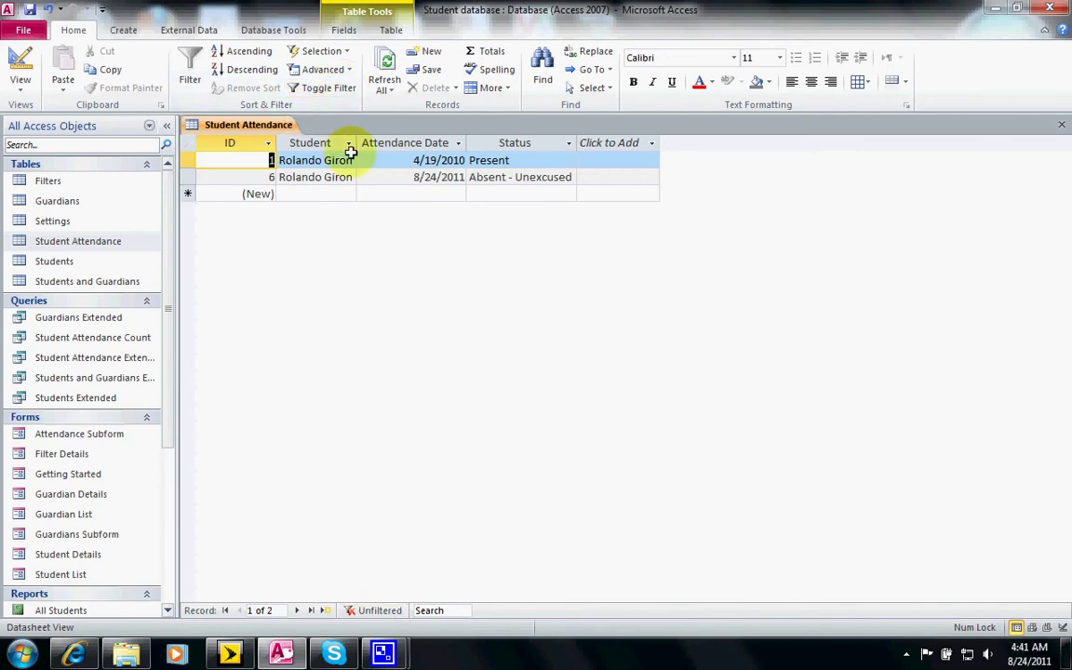
click(347, 71)
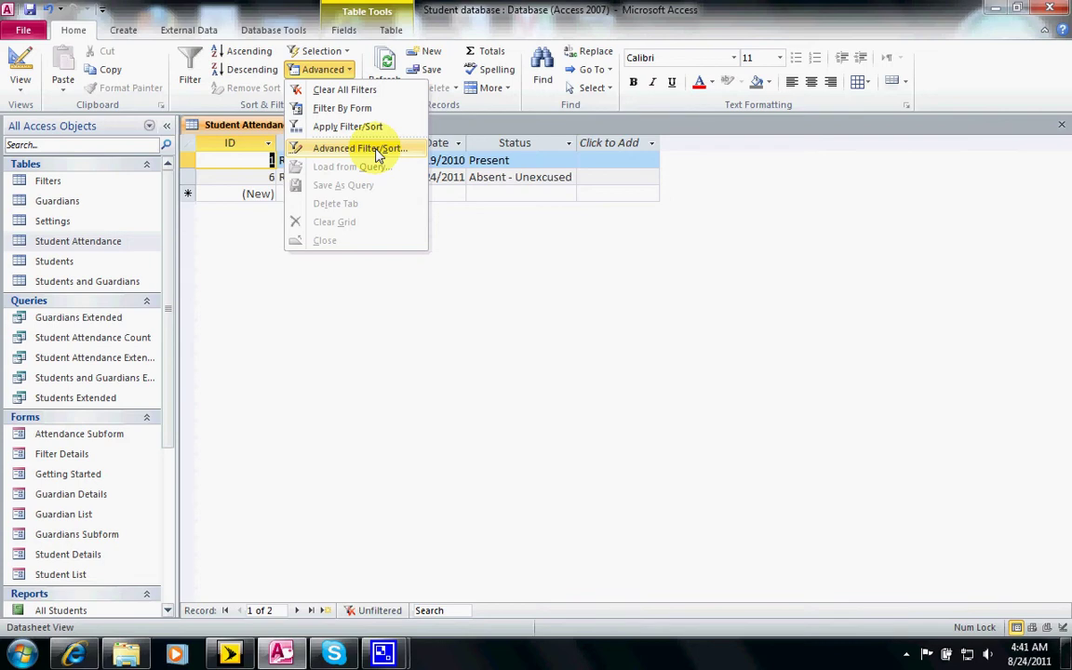
click(444, 243)
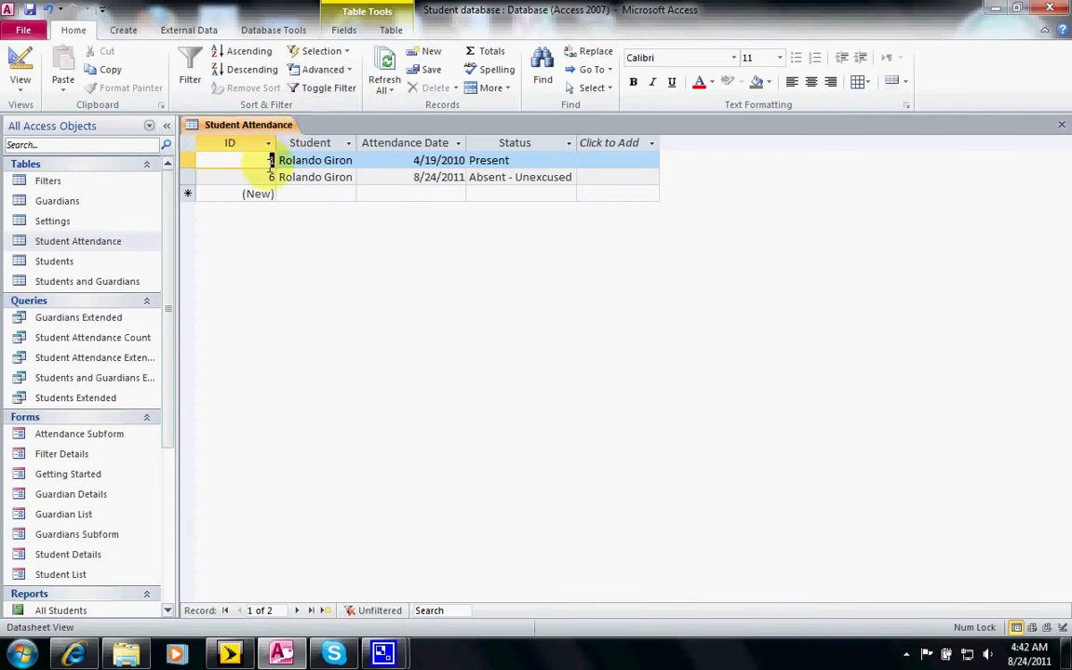
- Set up an Advanced Filter/Sort on the ID field with the criterion > 5, replacing the Status Present criterion, and apply it
click(324, 69)
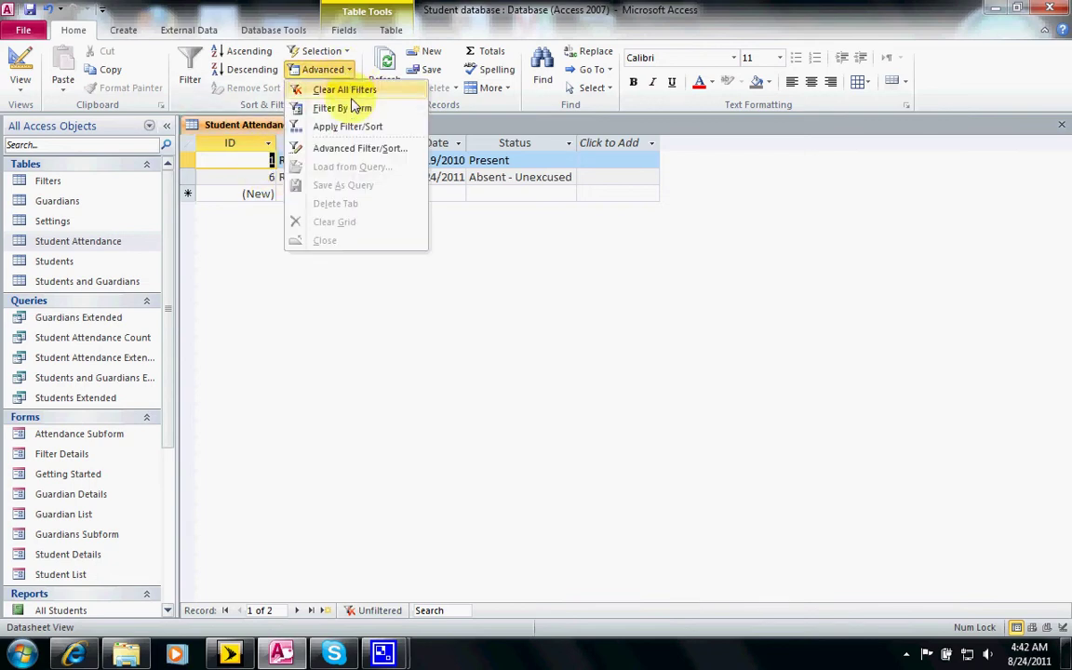
click(337, 148)
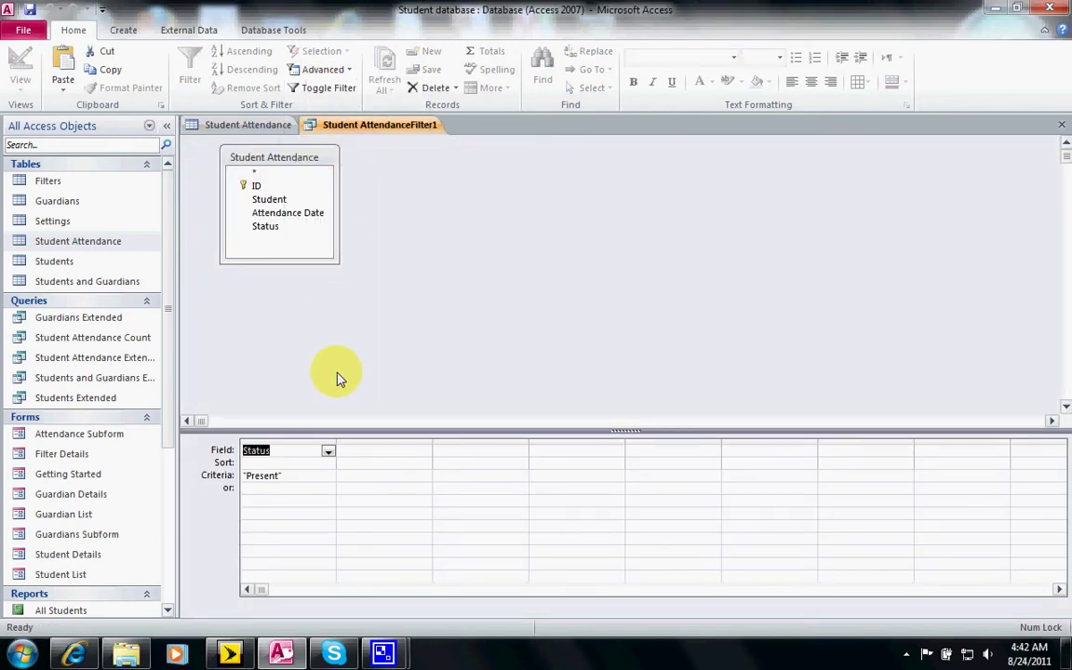
click(330, 453)
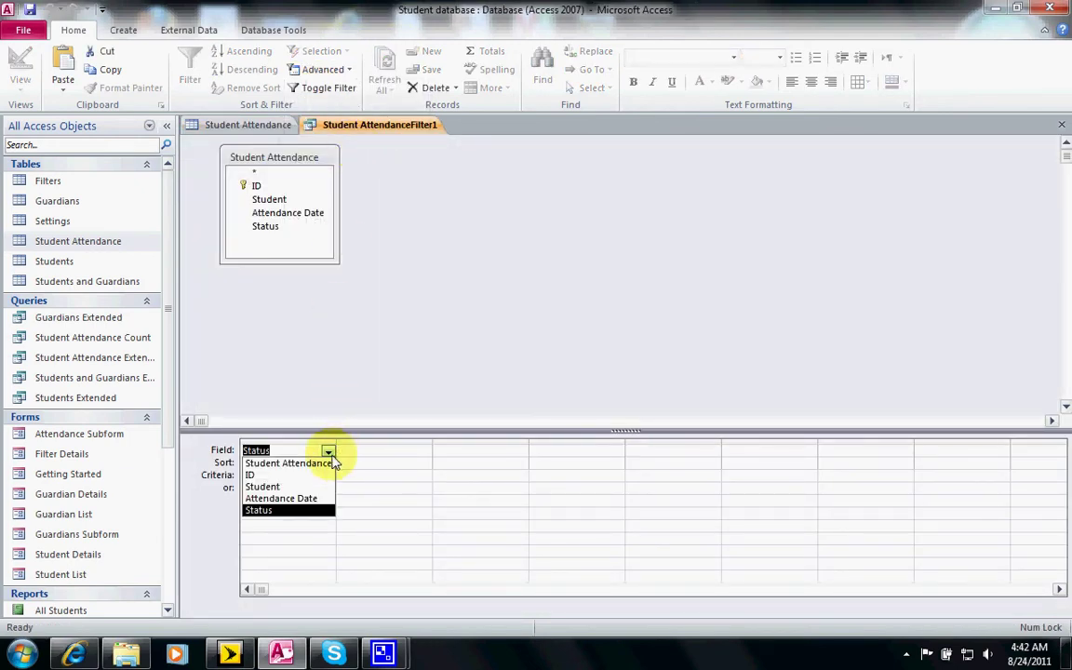
click(323, 474)
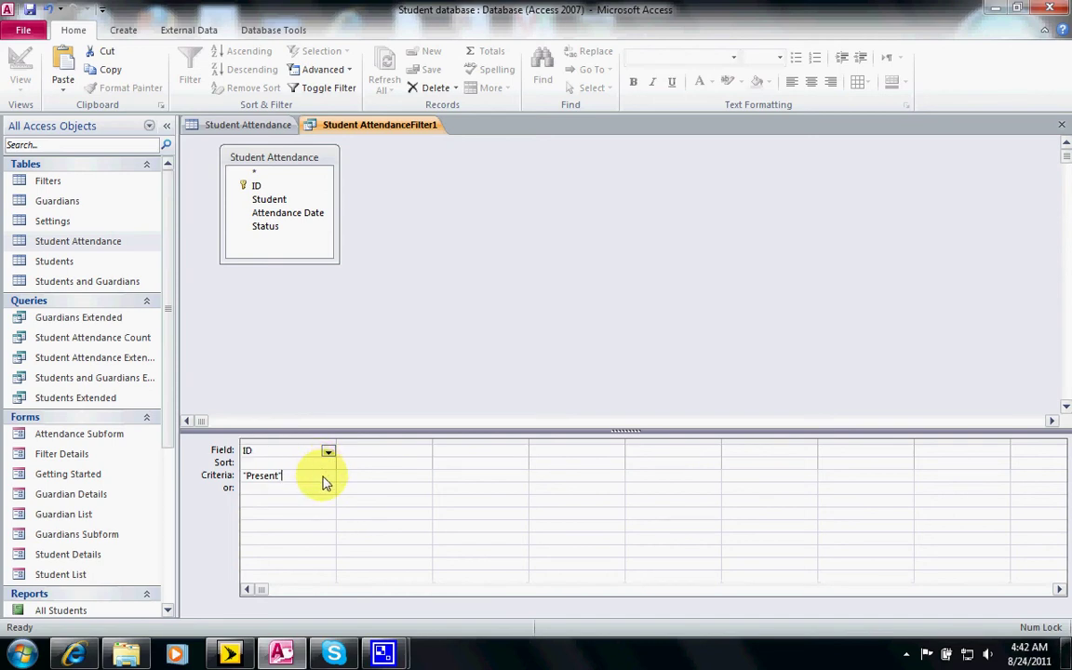
drag(323, 476, 209, 487)
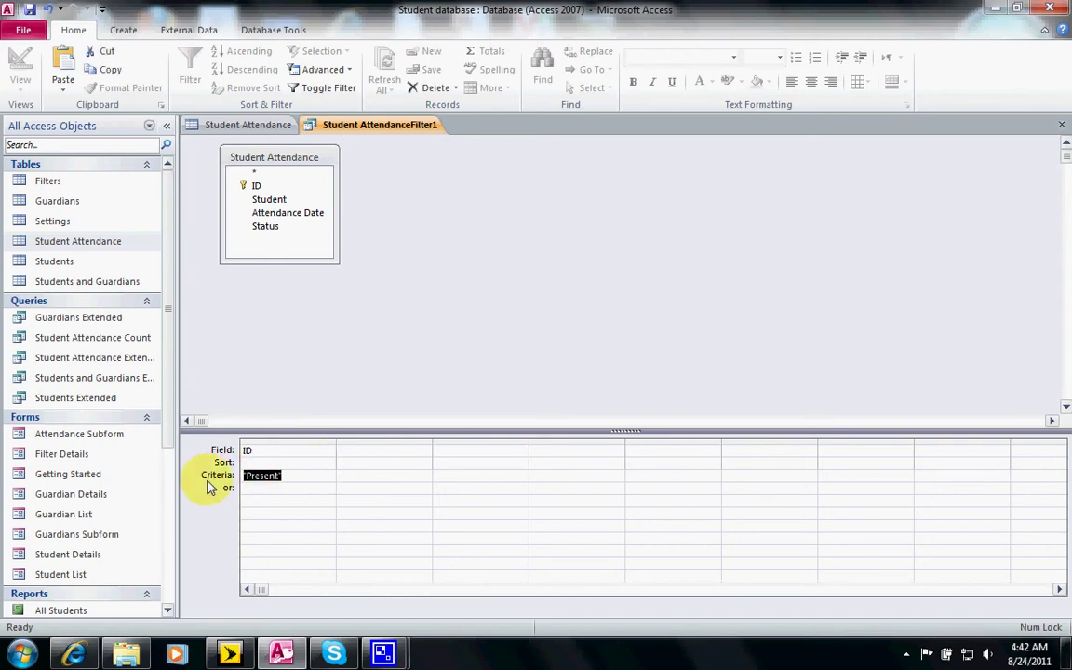
text(> 5)
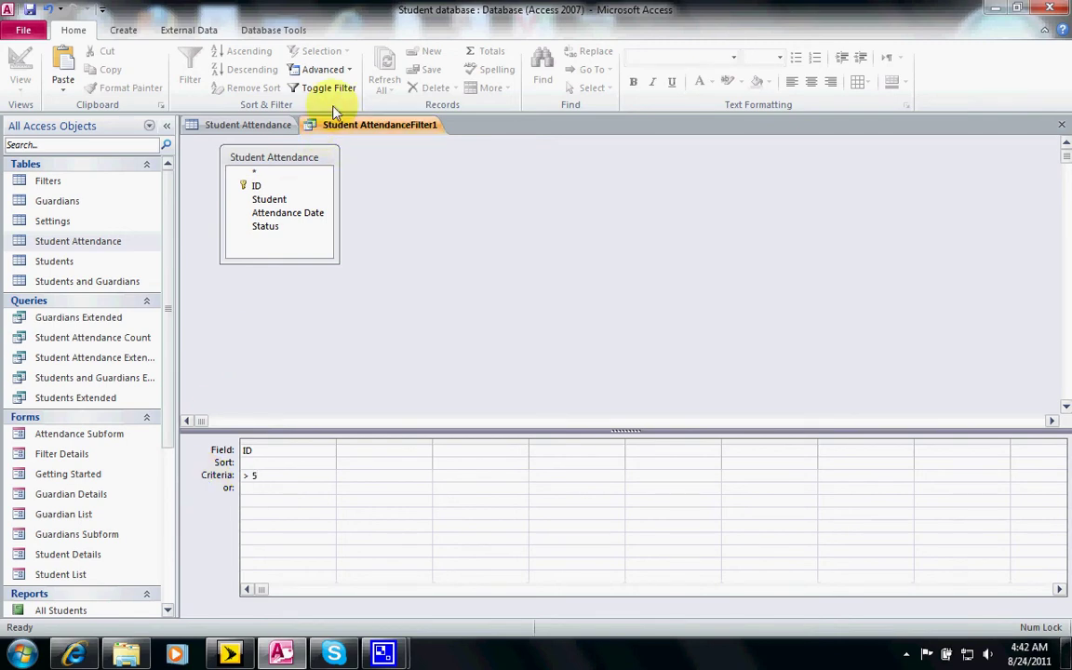
click(346, 71)
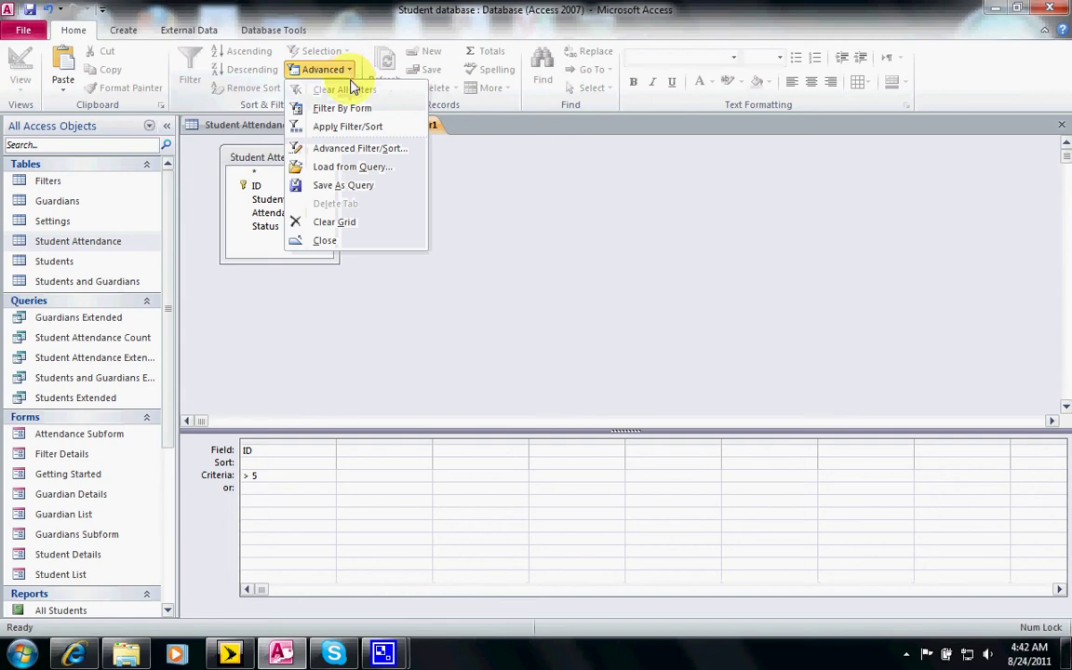
click(352, 128)
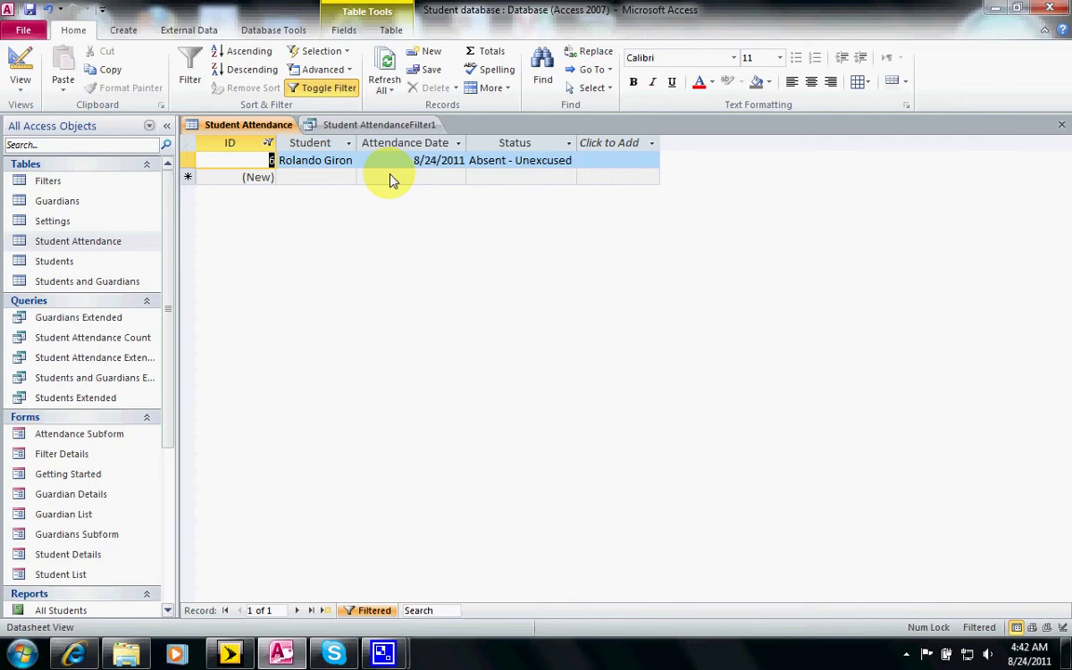
- Change the ID criterion in the advanced filter to <> 6, apply it, and toggle the filter off
click(350, 72)
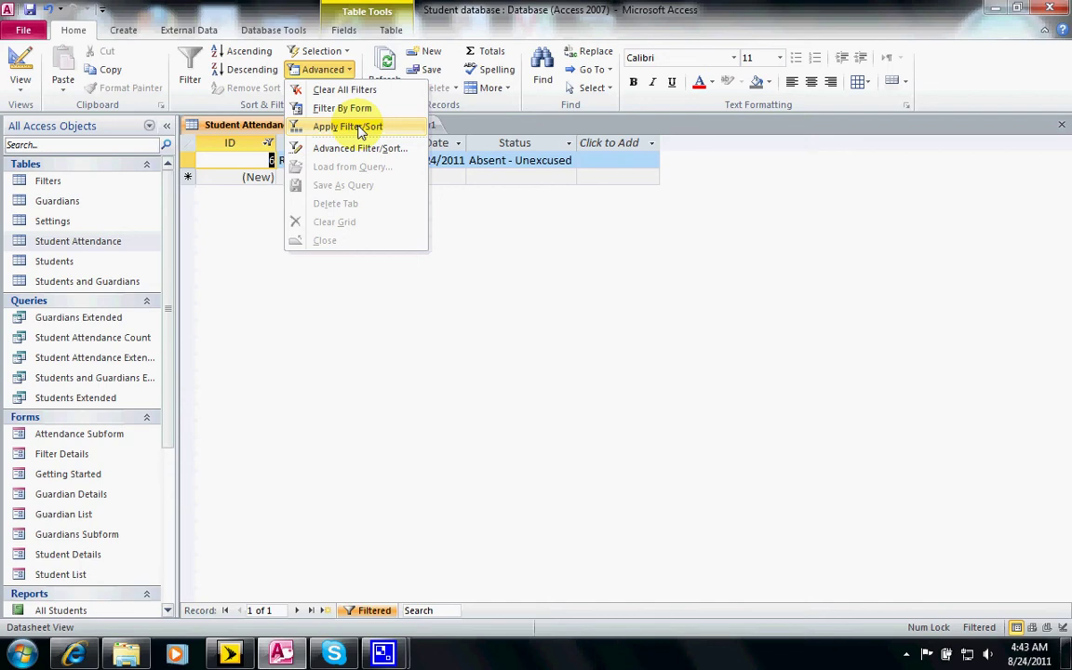
click(359, 148)
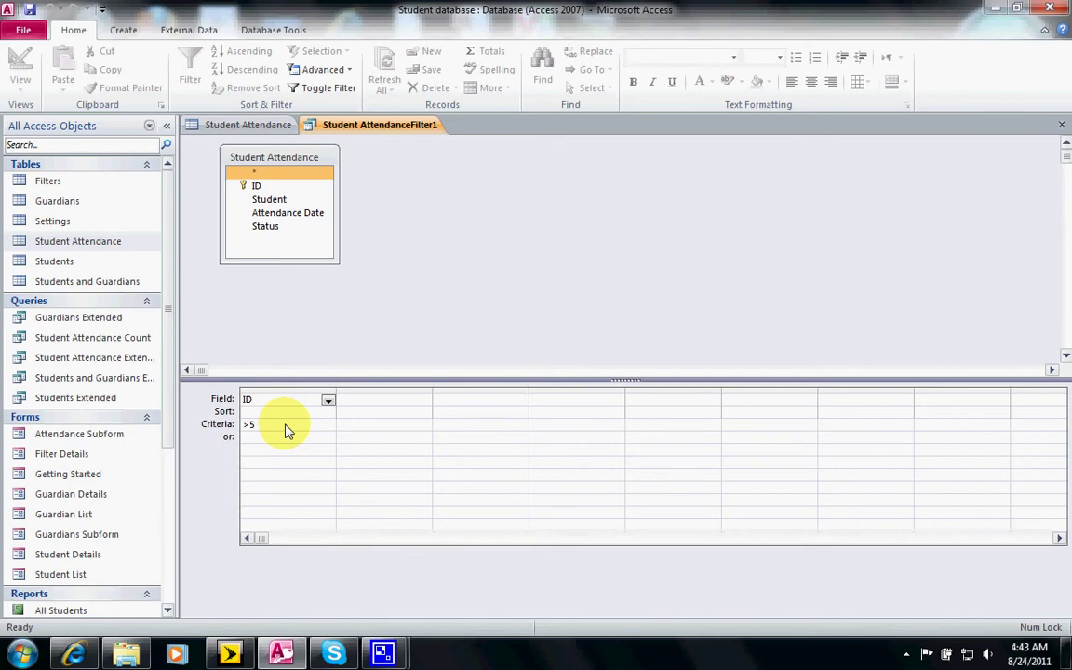
click(243, 425)
key(F2)
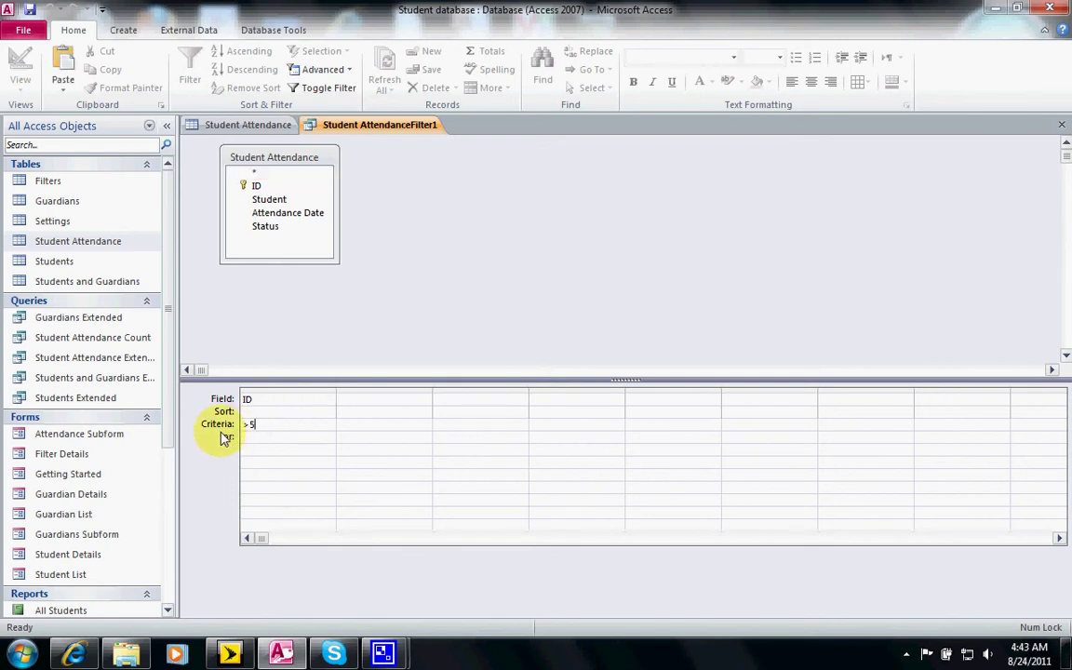
key(F2)
key(BackSpace)
text(<> 6)
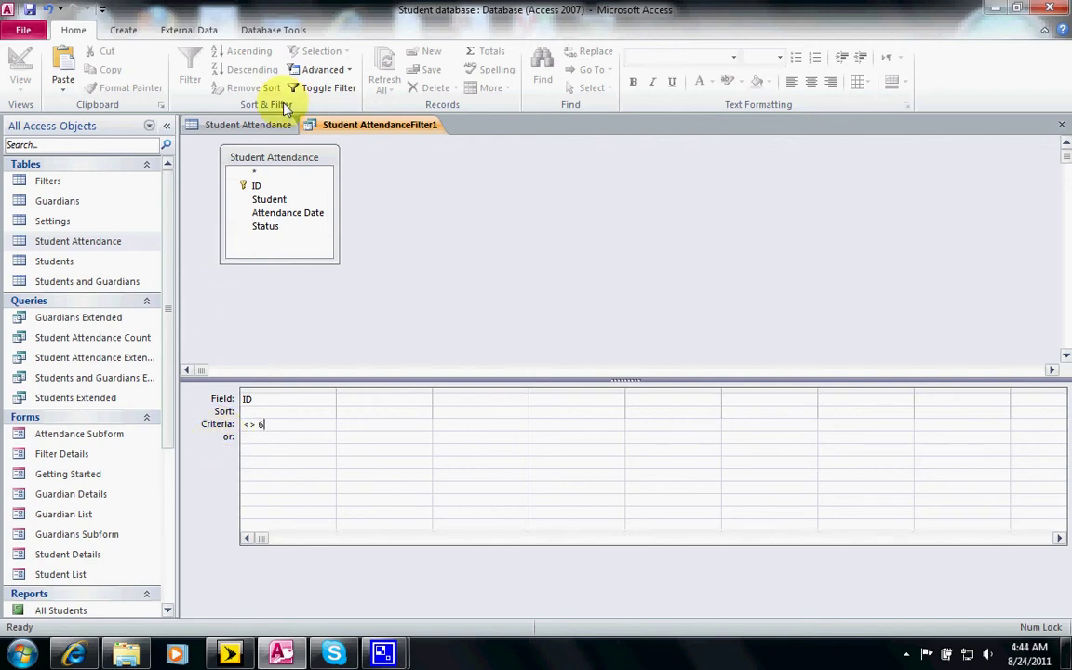
click(325, 71)
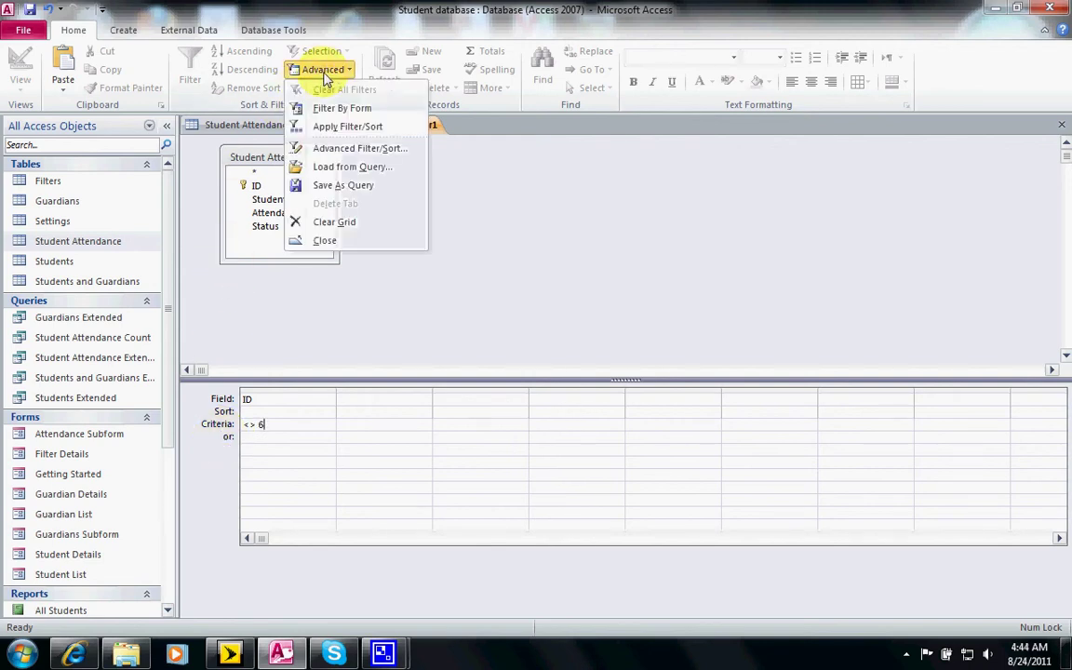
click(339, 134)
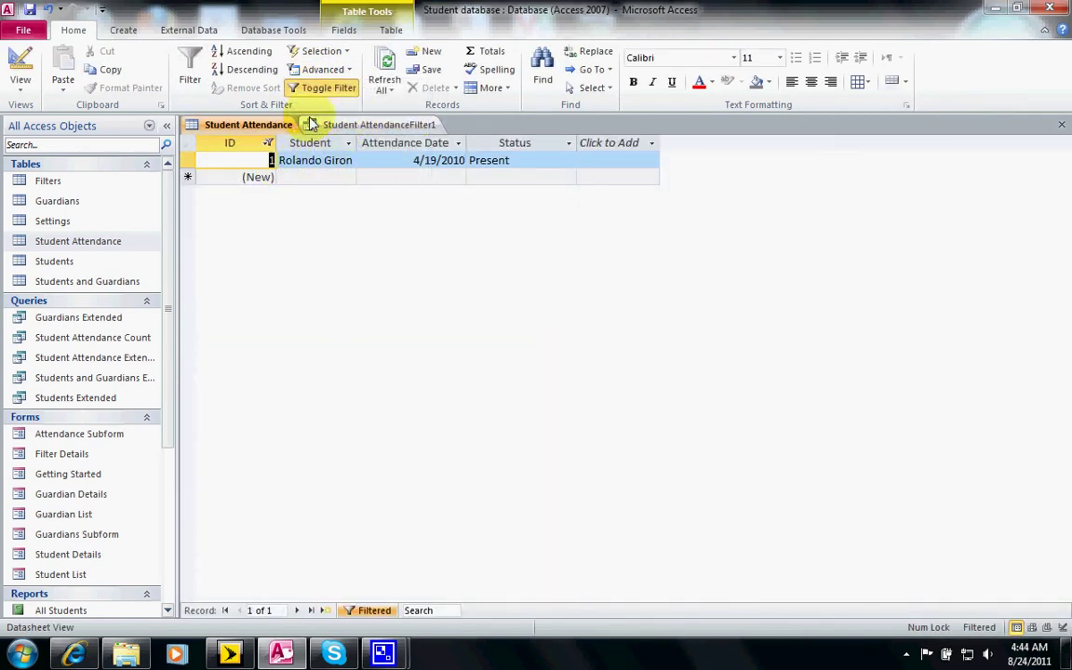
click(319, 91)
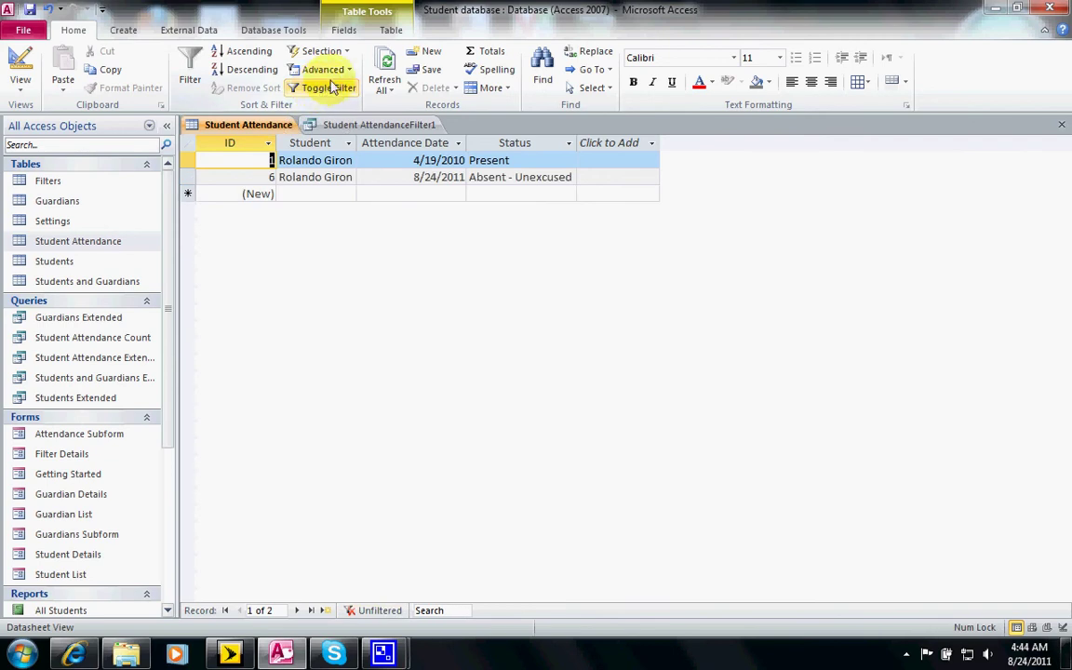
- Delete the ID field's criterion in the Advanced Filter/Sort design grid and close the filter design
click(338, 72)
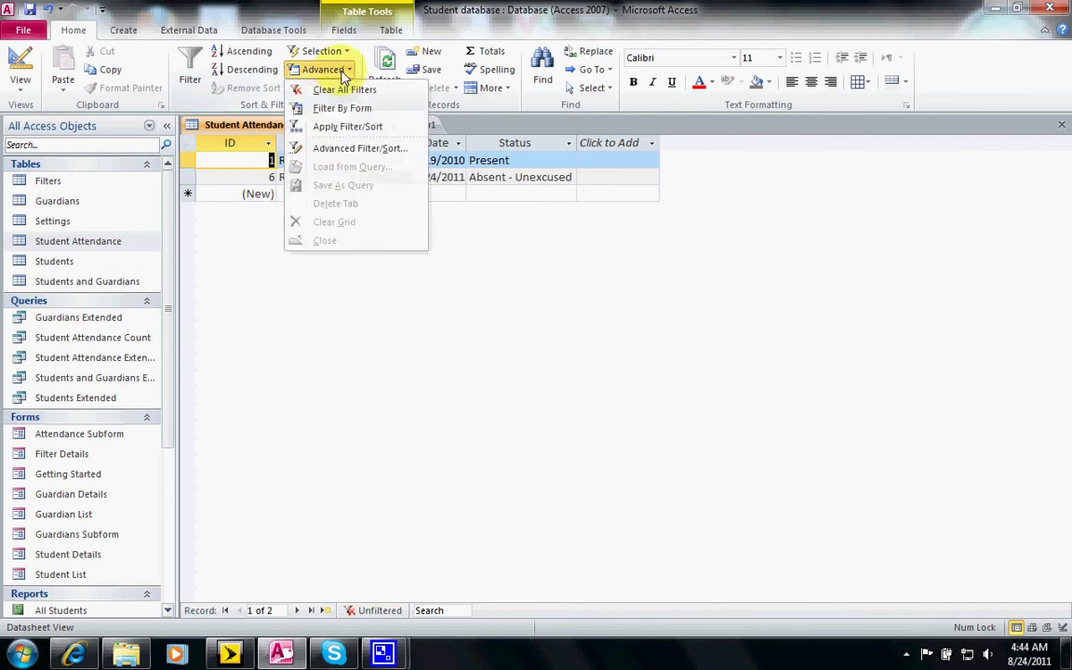
click(344, 149)
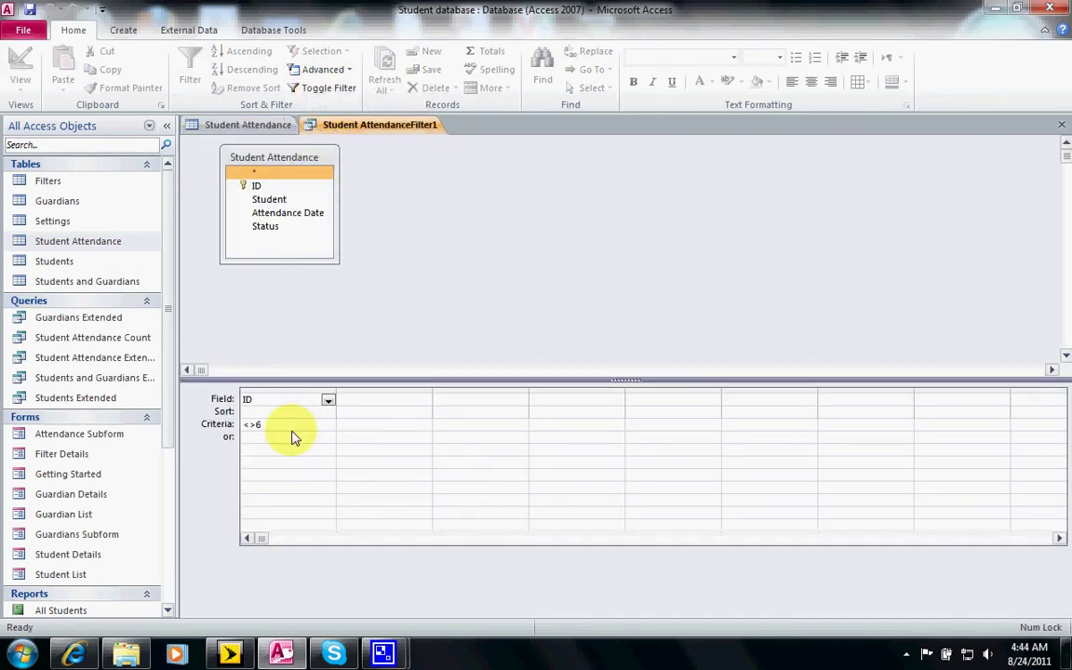
drag(260, 430, 223, 426)
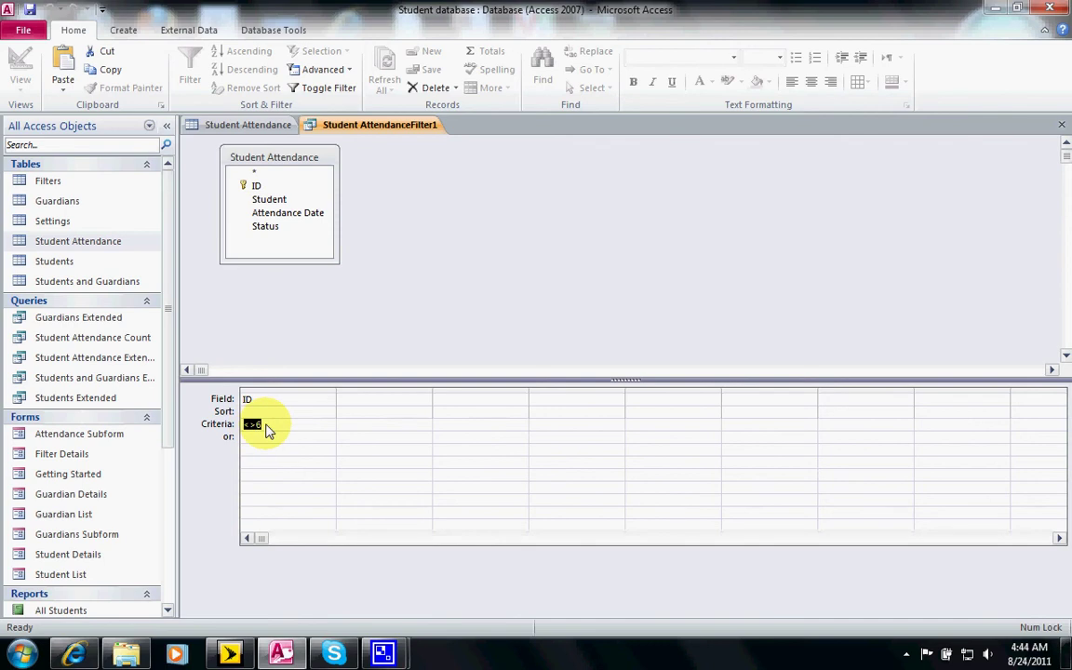
key(Delete)
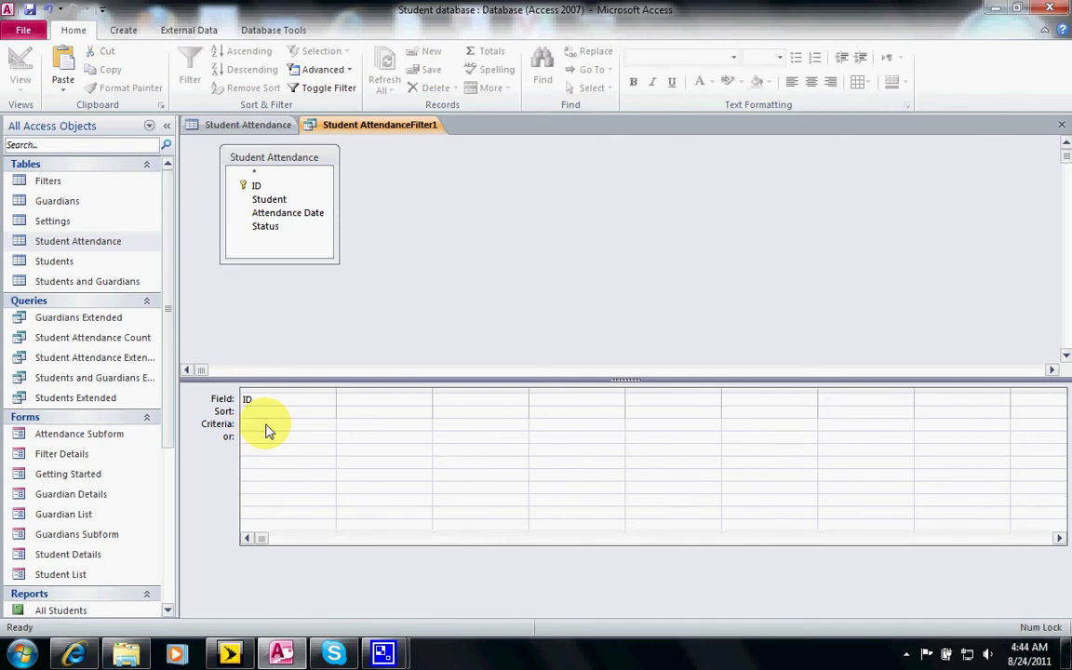
click(257, 440)
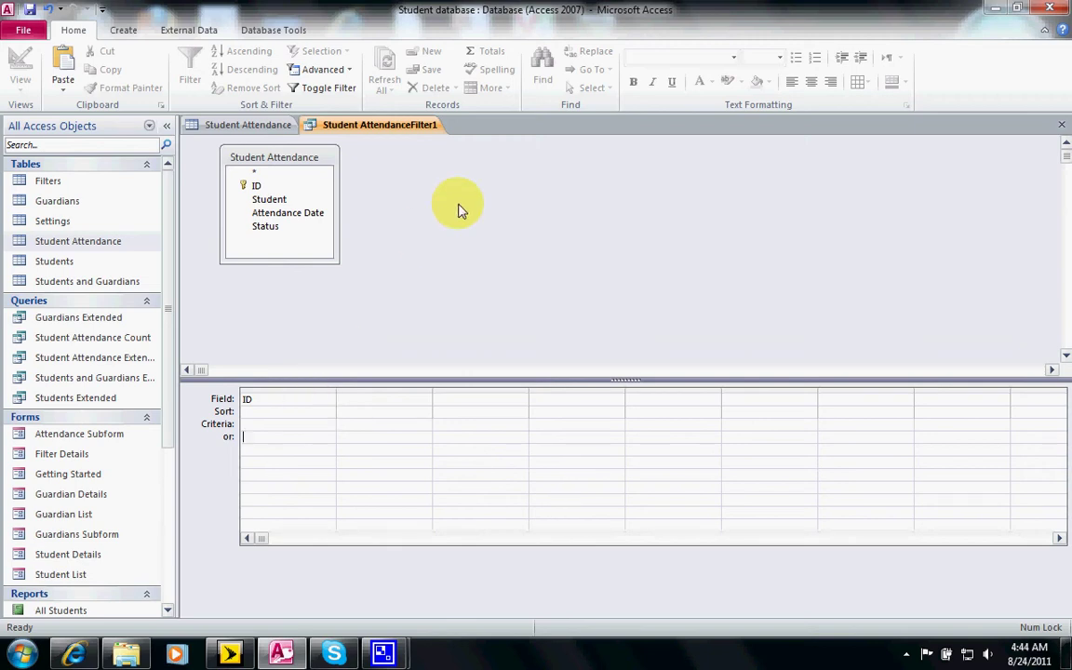
click(1061, 125)
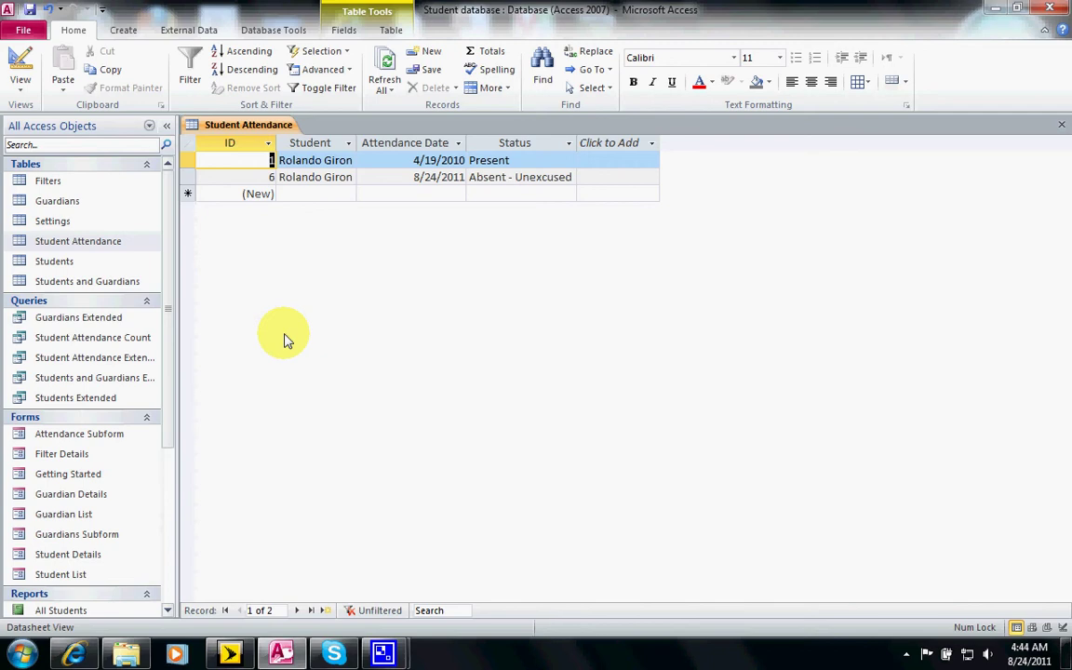
- Sort the Student Attendance table by ID from largest to smallest, and switch the order to smallest to largest
click(247, 144)
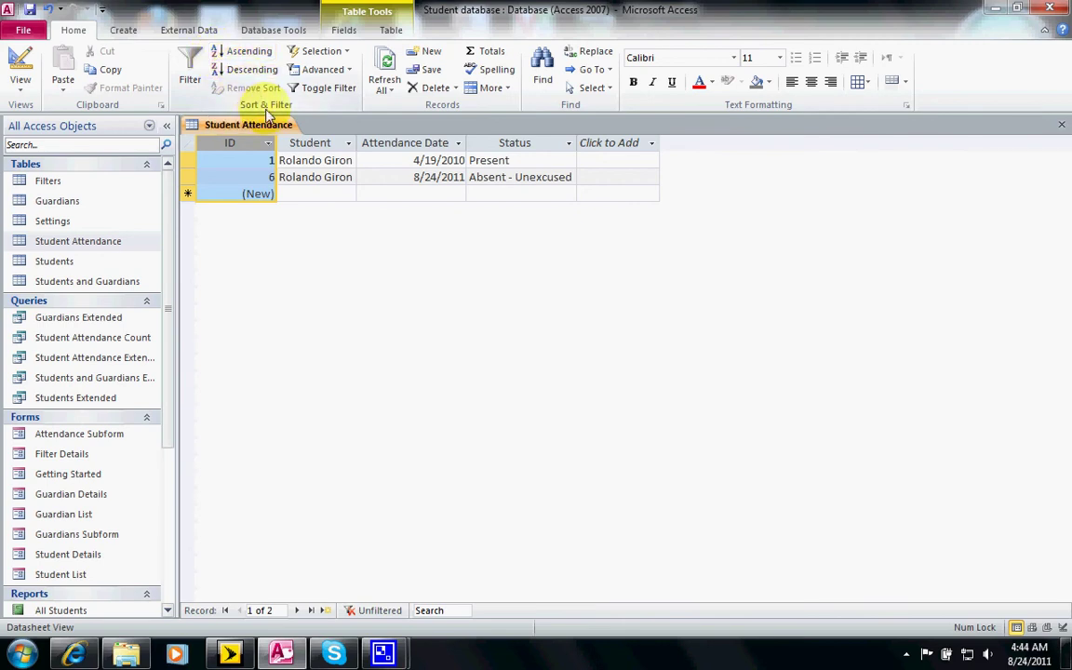
click(269, 146)
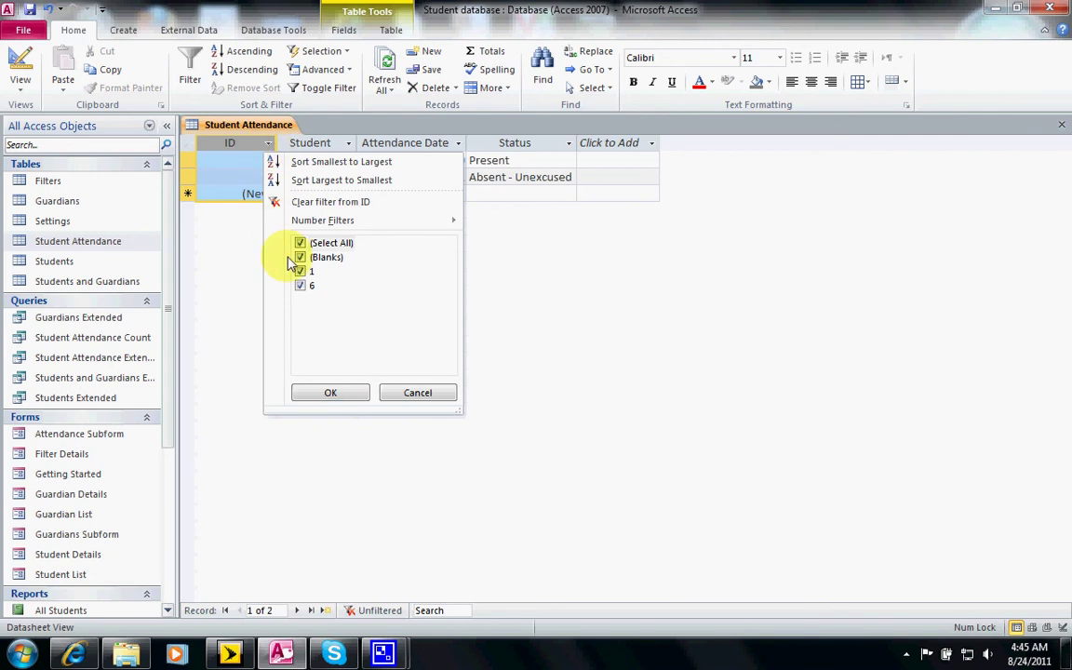
click(345, 183)
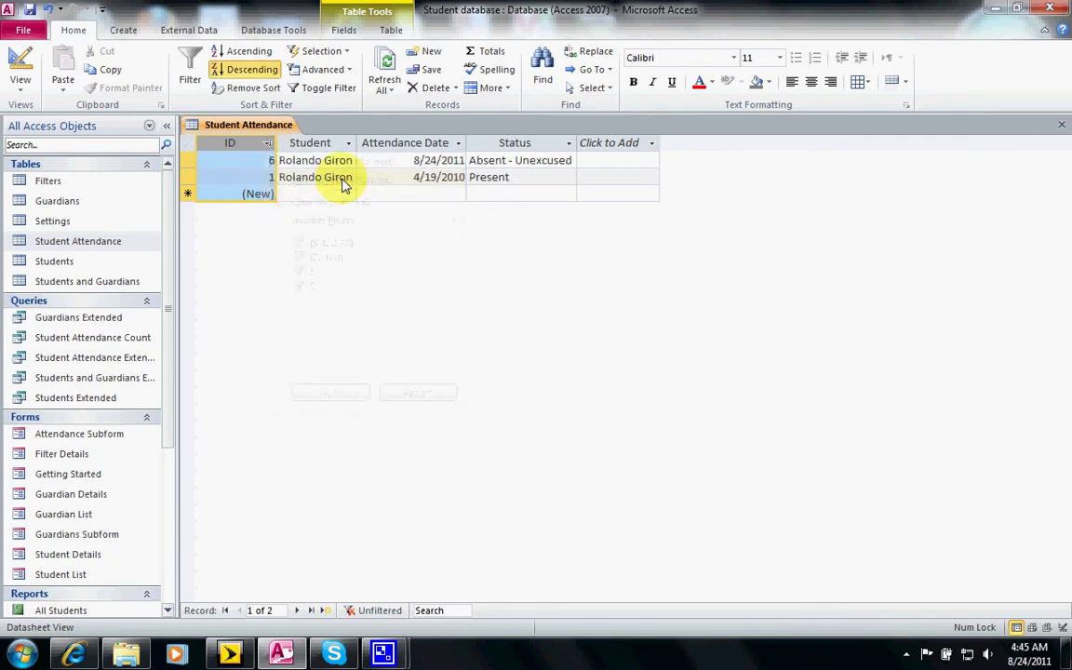
click(268, 143)
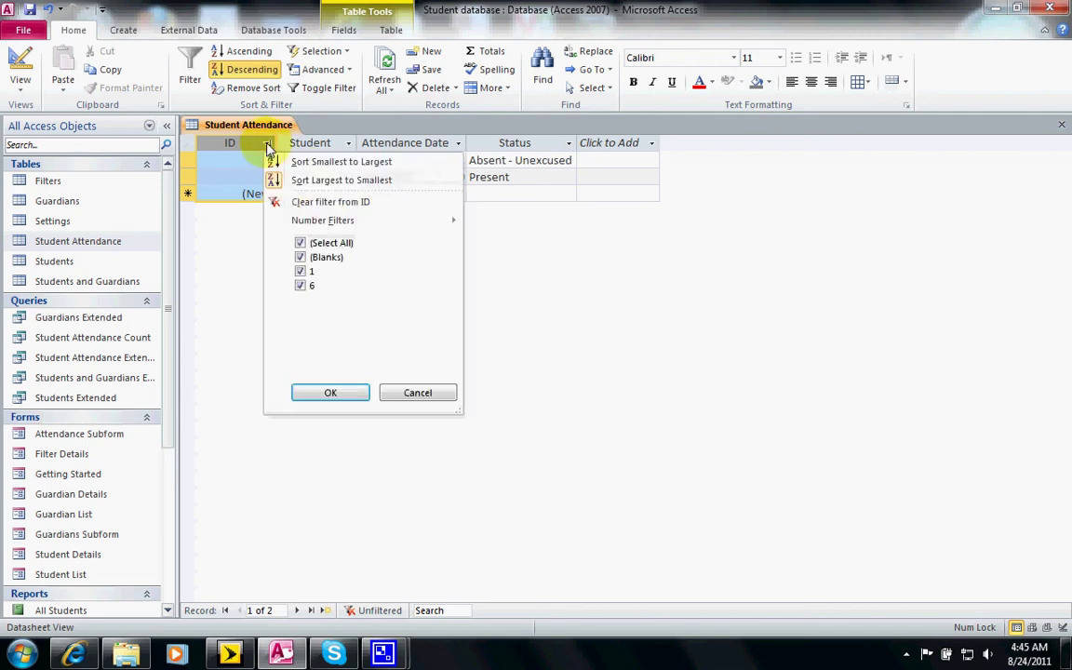
click(291, 163)
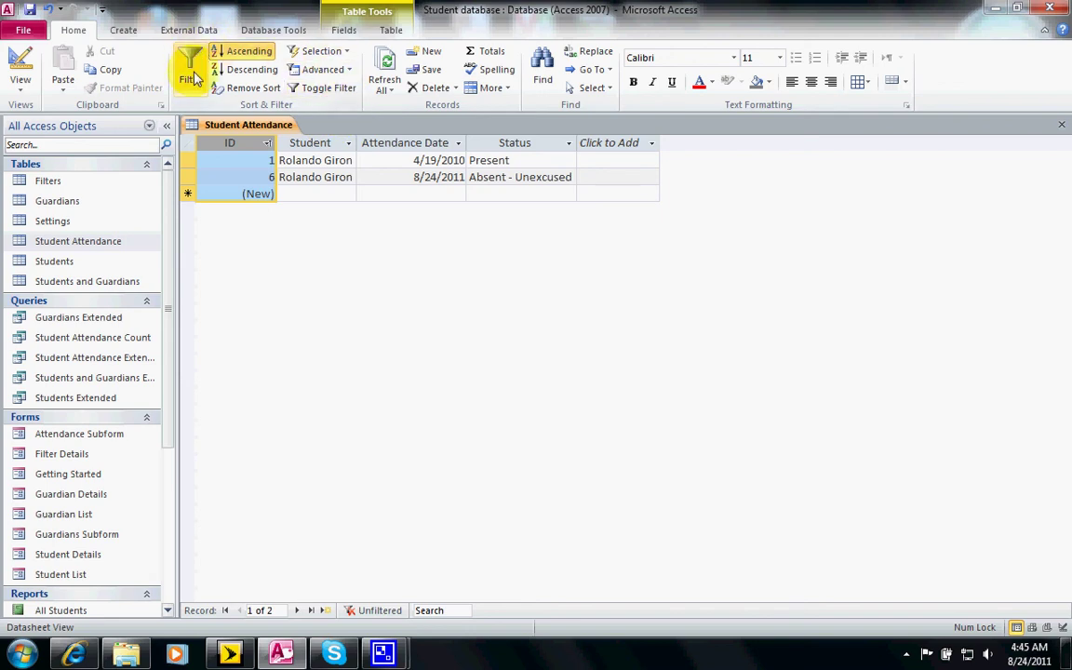
- Filter the ID column to show only the value 1, apply it, and toggle the filter off
click(267, 144)
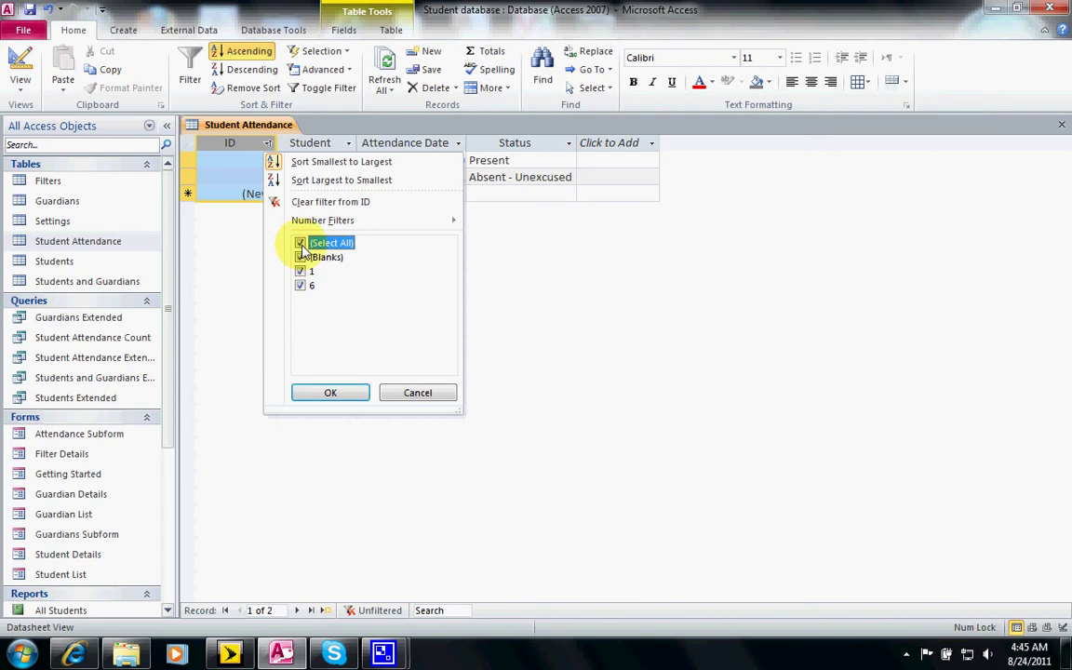
click(299, 242)
click(300, 270)
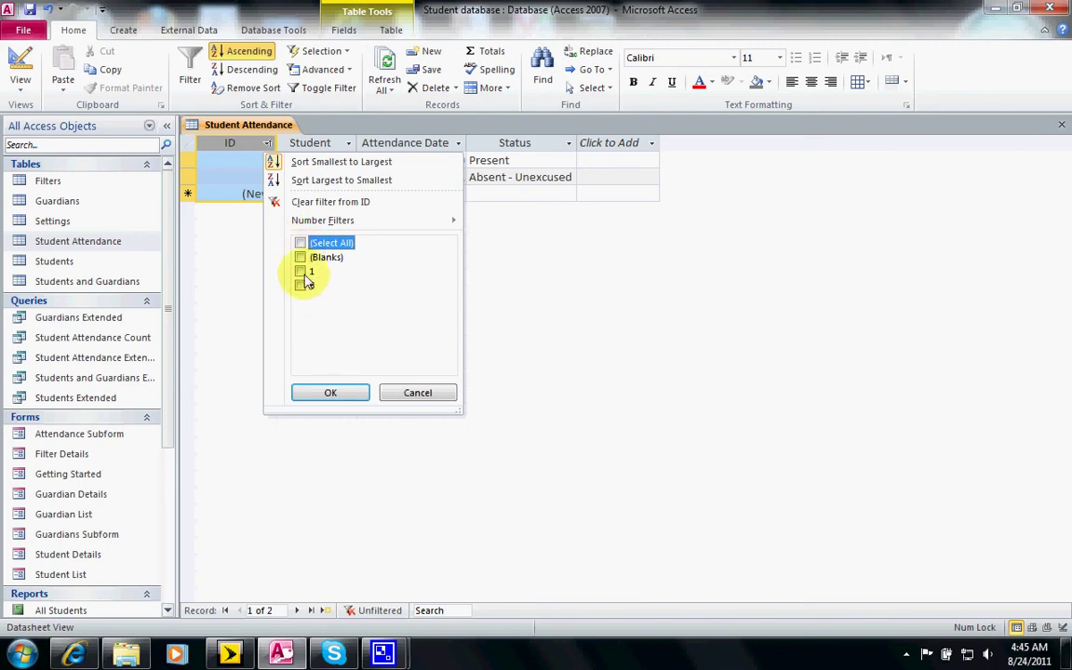
click(316, 393)
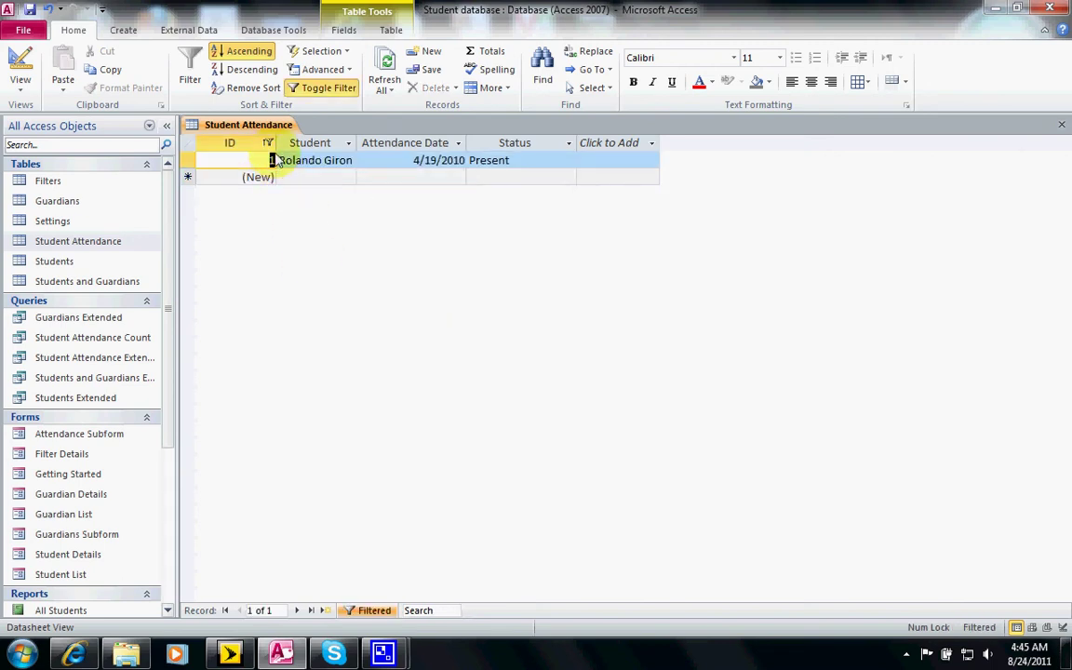
click(319, 91)
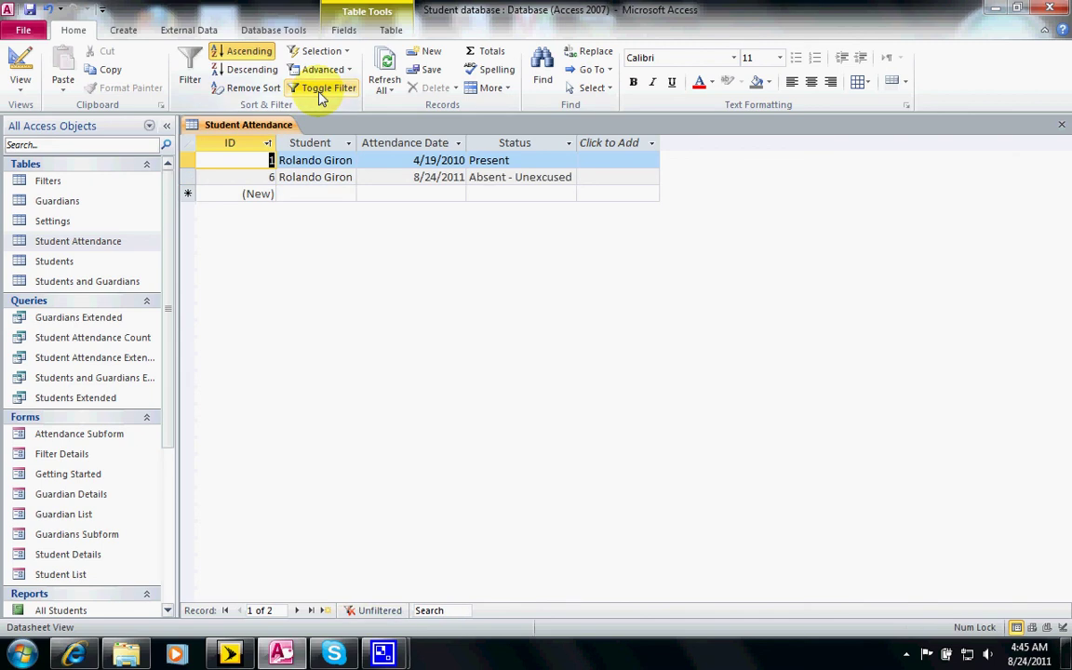
- Sort the Attendance Date column in ascending and descending order, finishing with descending, and remove all sorting from the table
click(317, 144)
click(368, 141)
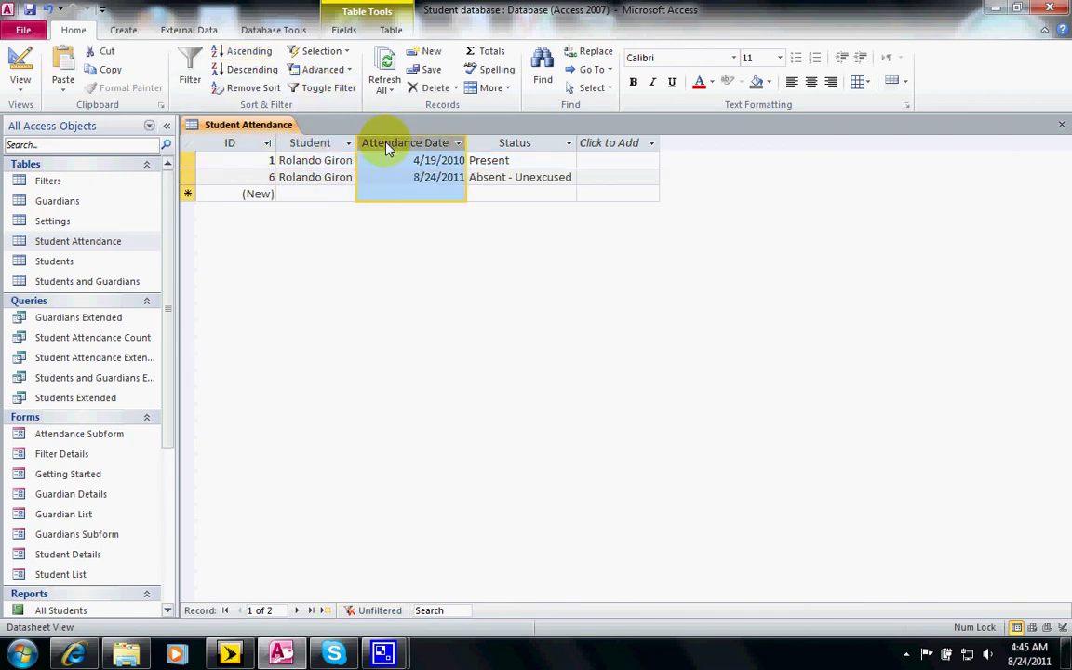
click(250, 71)
click(235, 53)
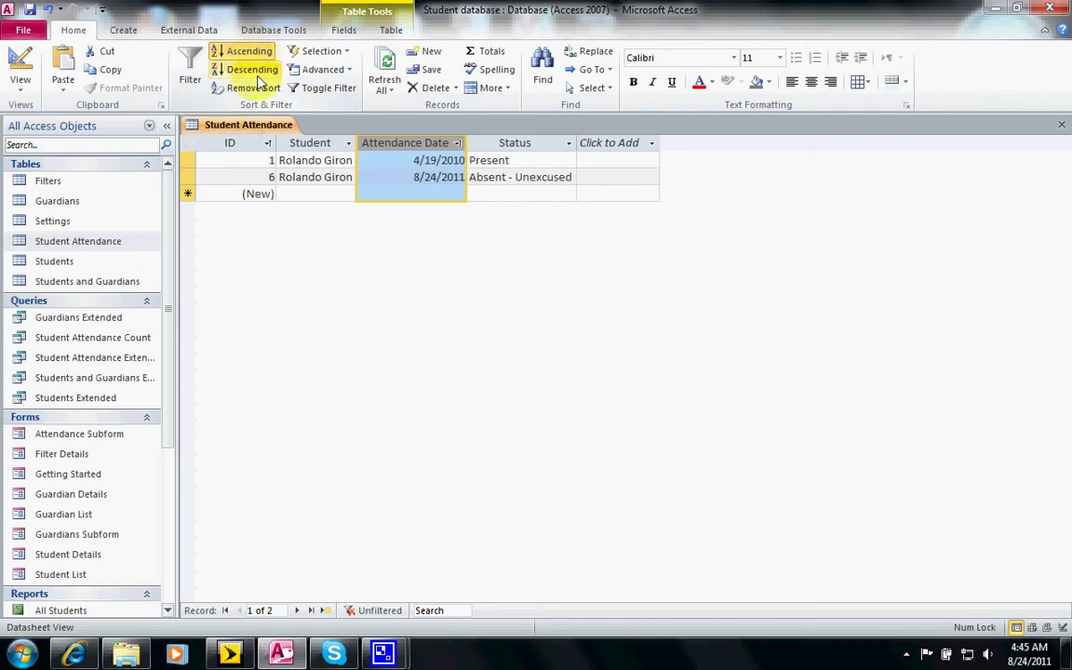
click(251, 71)
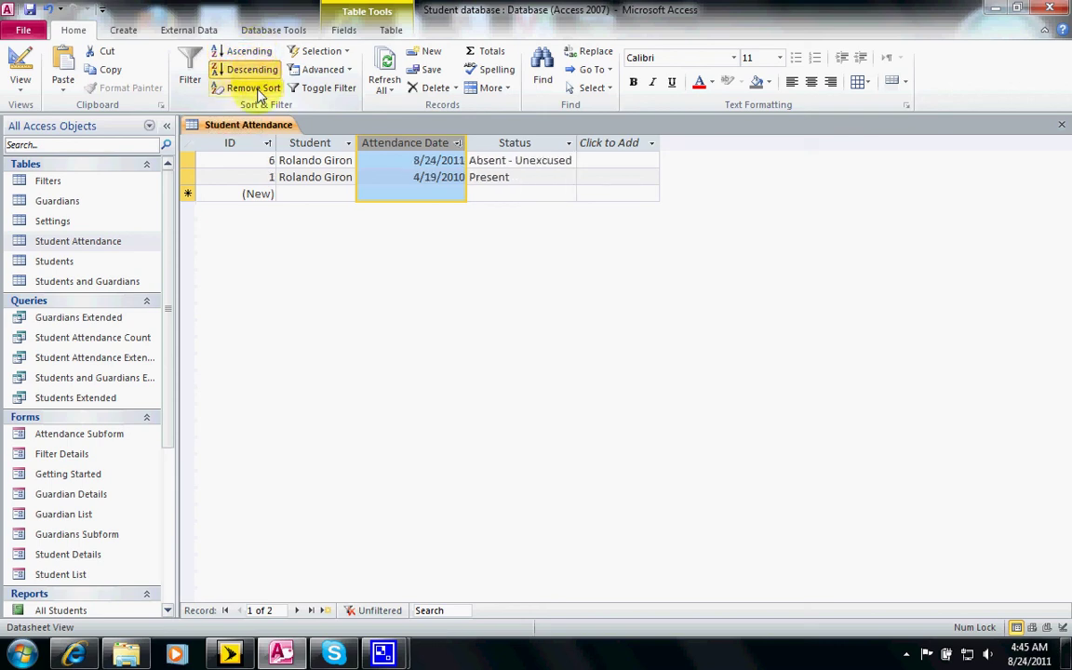
click(260, 90)
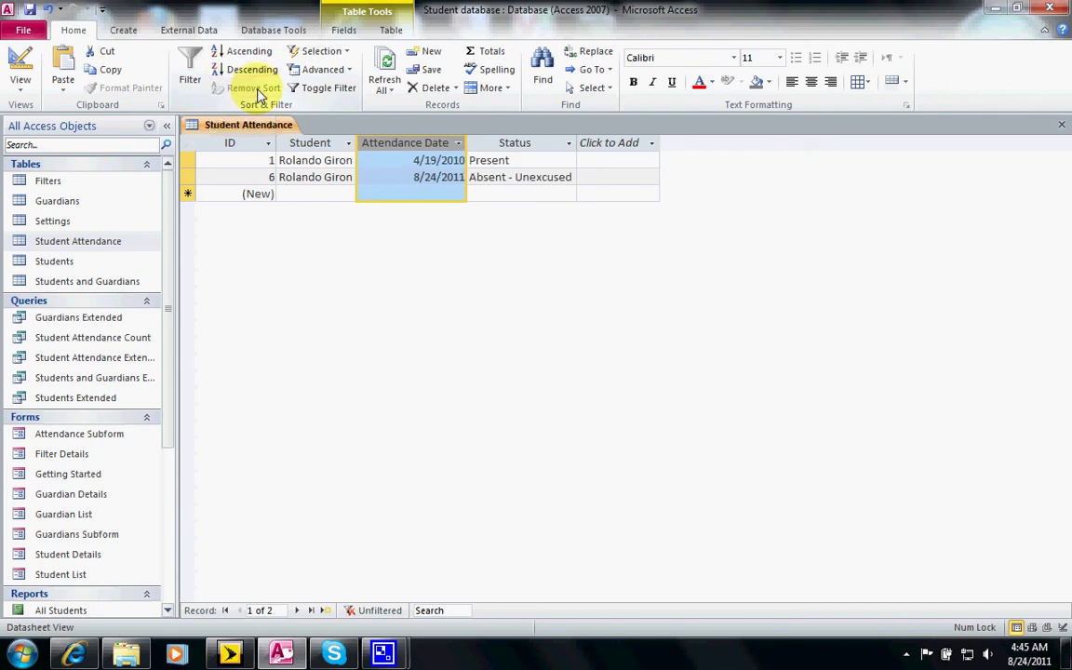